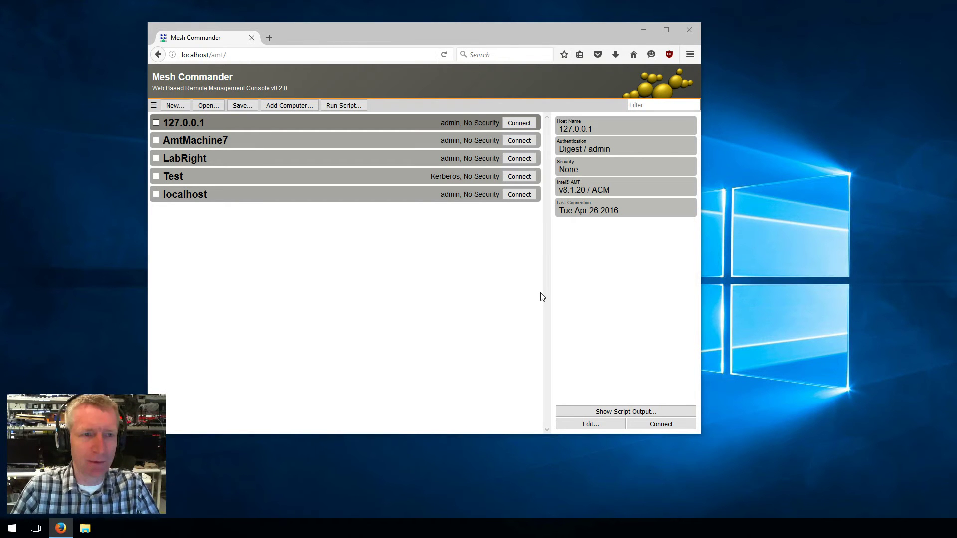
# Connect to the 127.0.0.1 computer, devbox, to open its System Status page
pyautogui.click(519, 122)
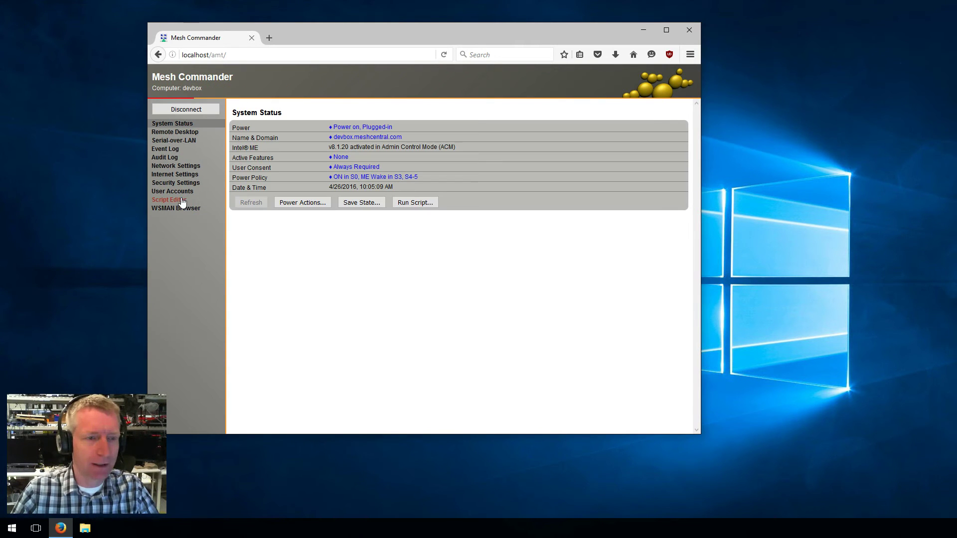
pyautogui.click(172, 216)
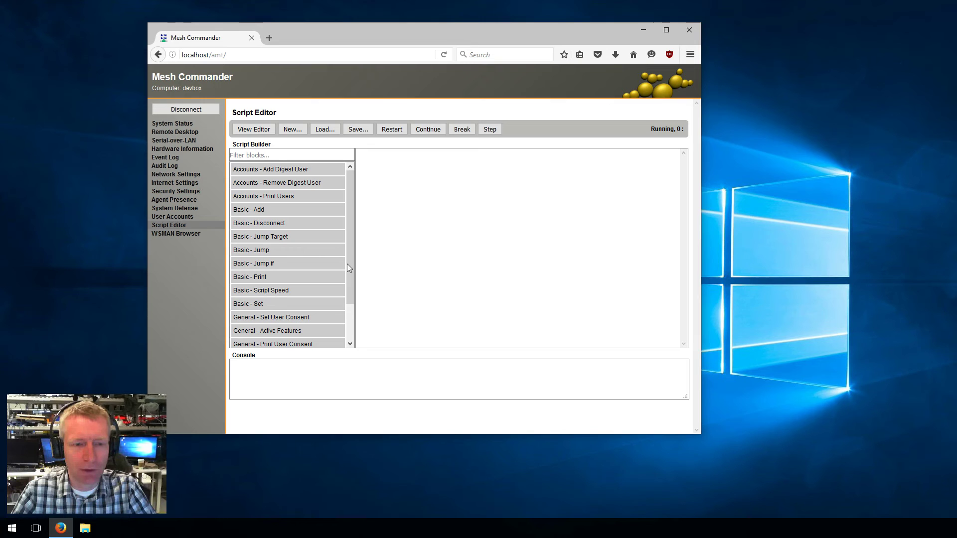
# Add Basic - Print, Accounts - Print Users, Accounts - Add Digest User and an extra Print Users block
pyautogui.moveTo(350, 258); pyautogui.dragTo(350, 279)
pyautogui.scroll(2, 271, 287)
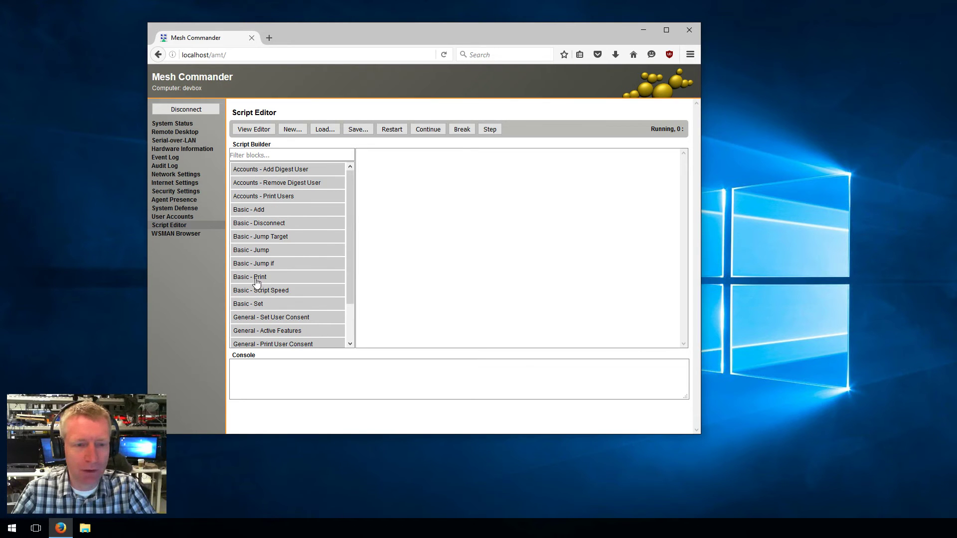
pyautogui.moveTo(256, 277); pyautogui.dragTo(472, 268)
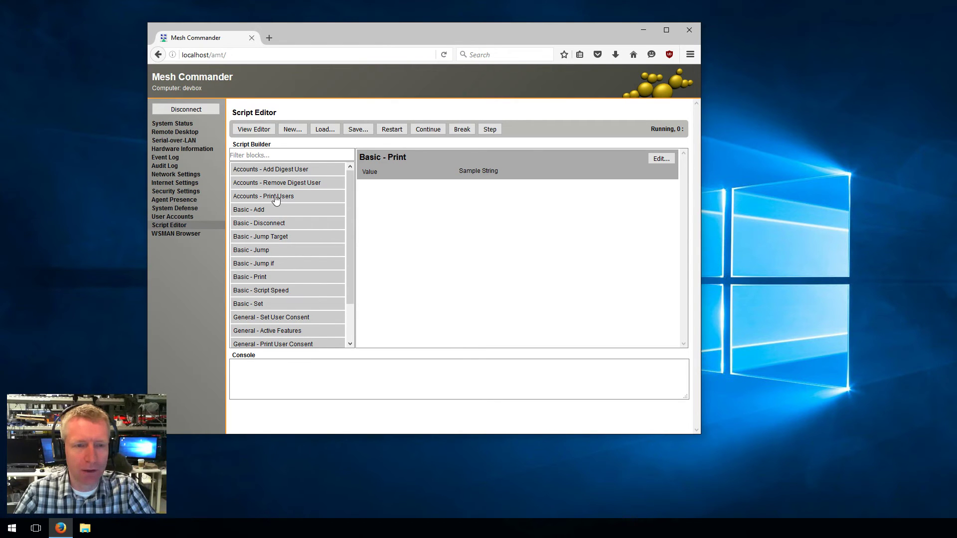
pyautogui.doubleClick(318, 195)
pyautogui.doubleClick(294, 169)
pyautogui.moveTo(306, 196); pyautogui.dragTo(382, 303)
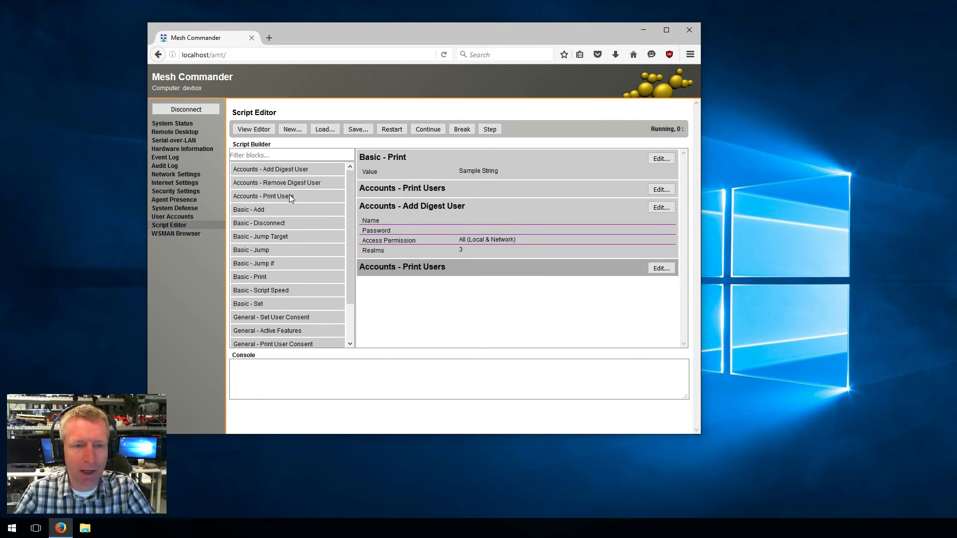
pyautogui.moveTo(289, 196); pyautogui.dragTo(301, 205)
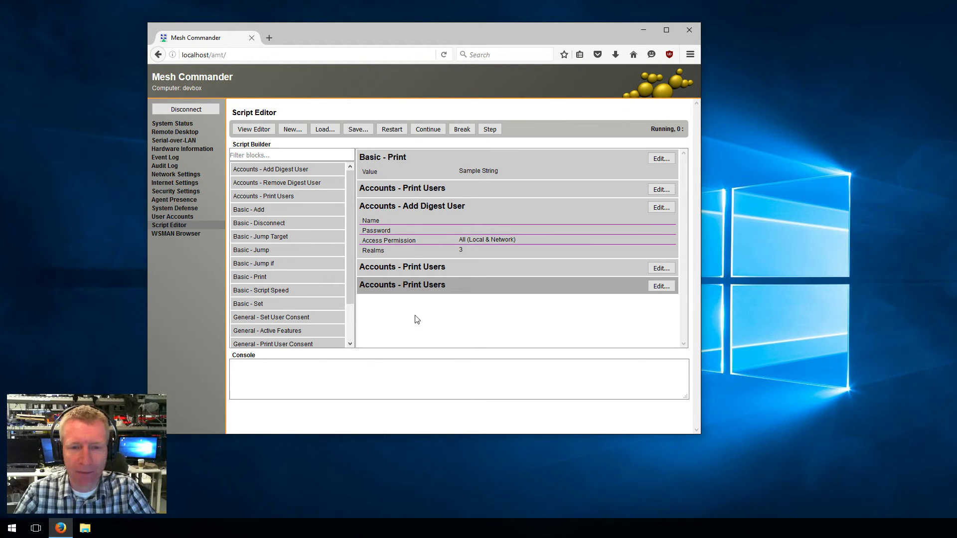
# Delete the extra Print Users block at the bottom of the script
pyautogui.rightClick(469, 284)
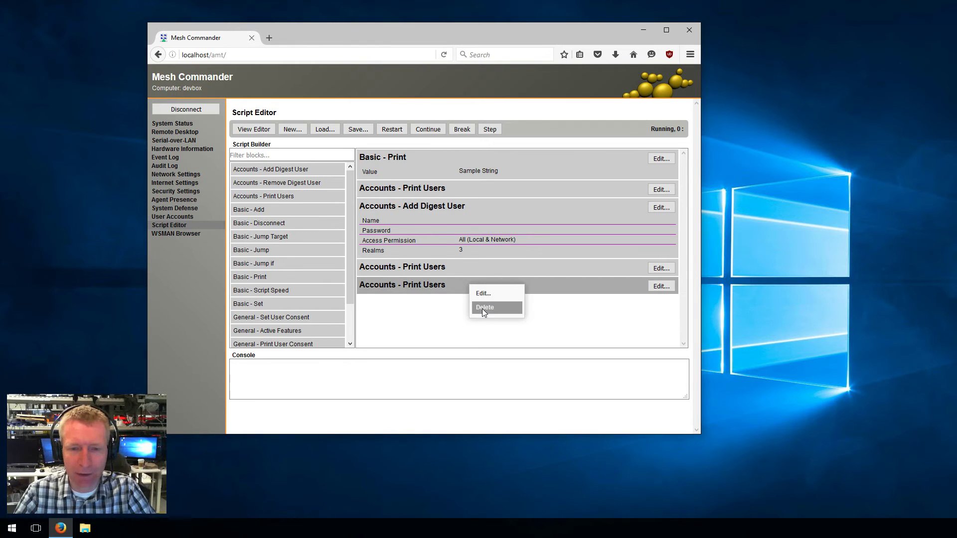
pyautogui.click(482, 309)
pyautogui.rightClick(462, 270)
pyautogui.click(473, 289)
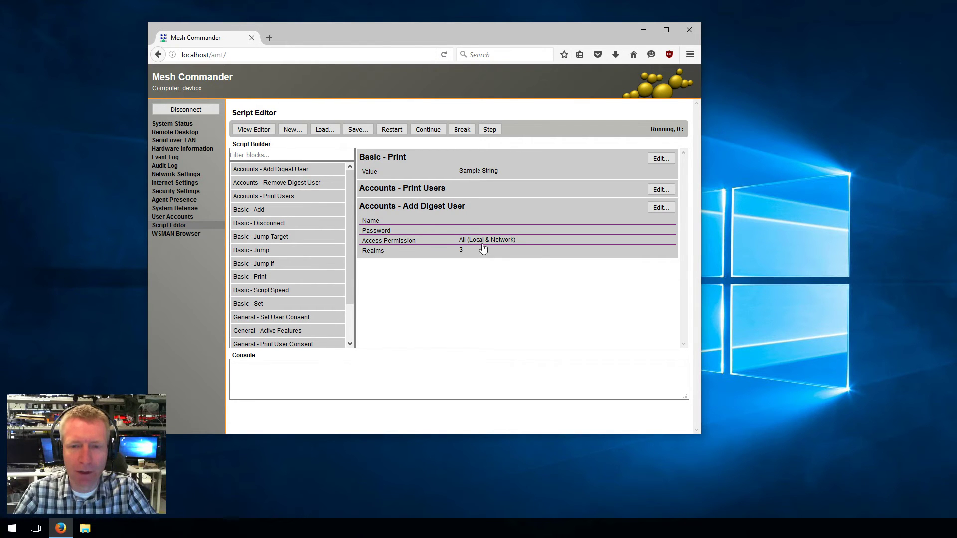
pyautogui.rightClick(481, 247)
pyautogui.click(455, 284)
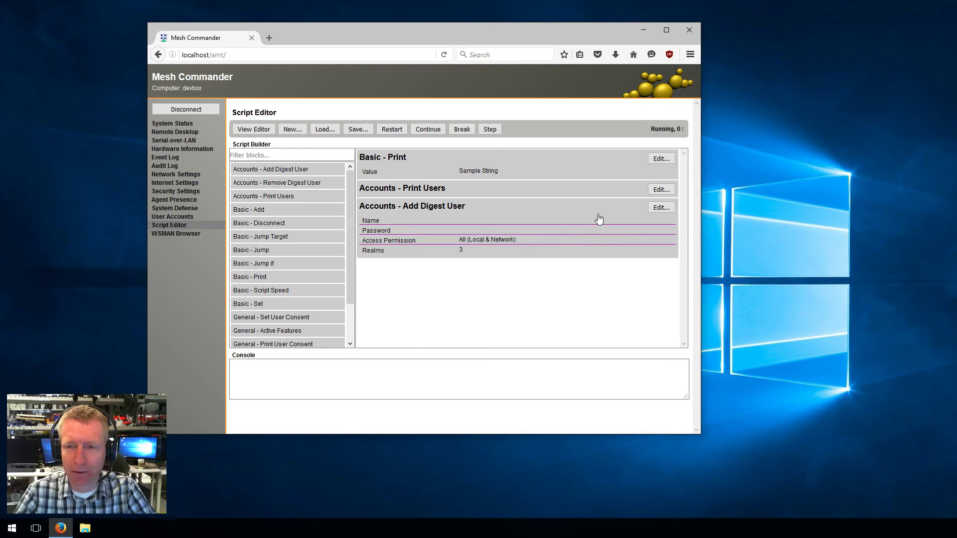
# Review the Add Digest User and Basic - Print block settings without changing them
pyautogui.click(661, 208)
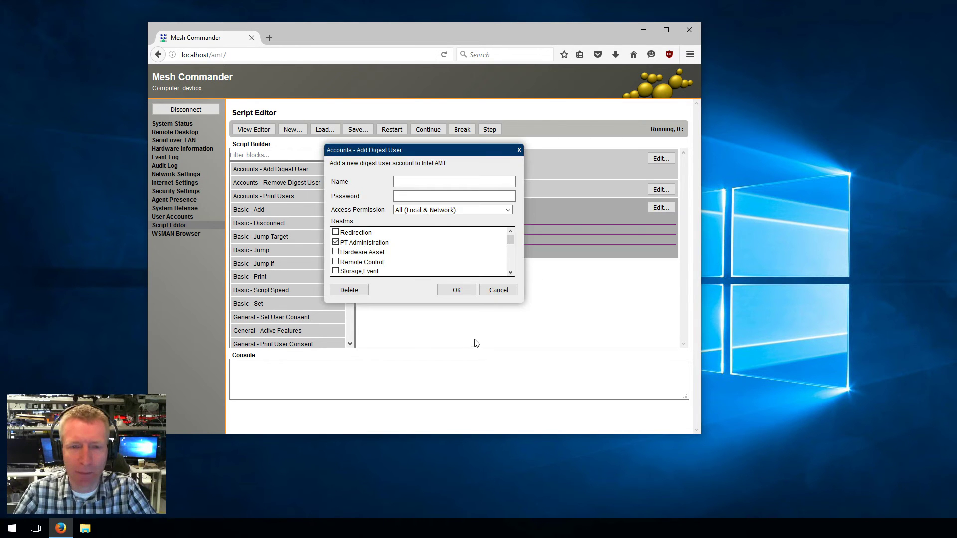
pyautogui.click(497, 293)
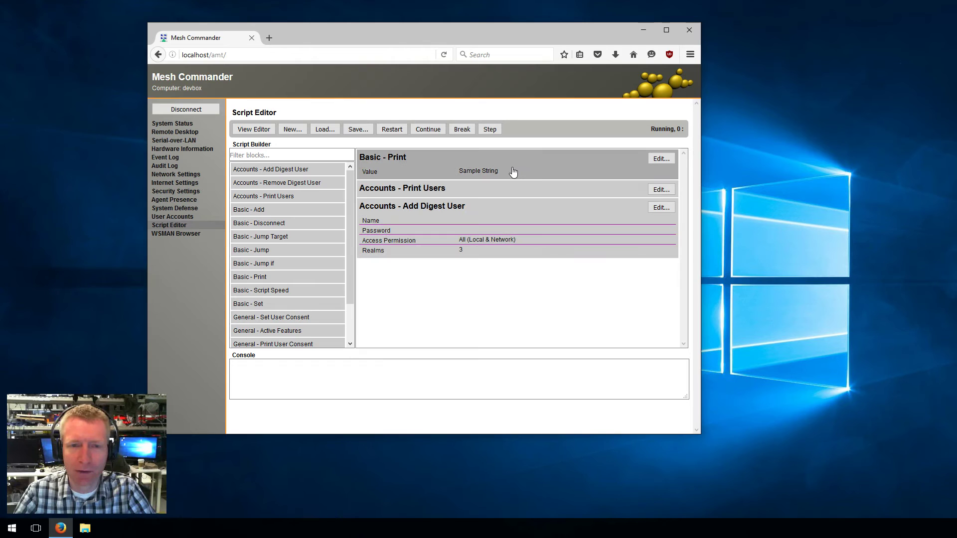
pyautogui.click(661, 159)
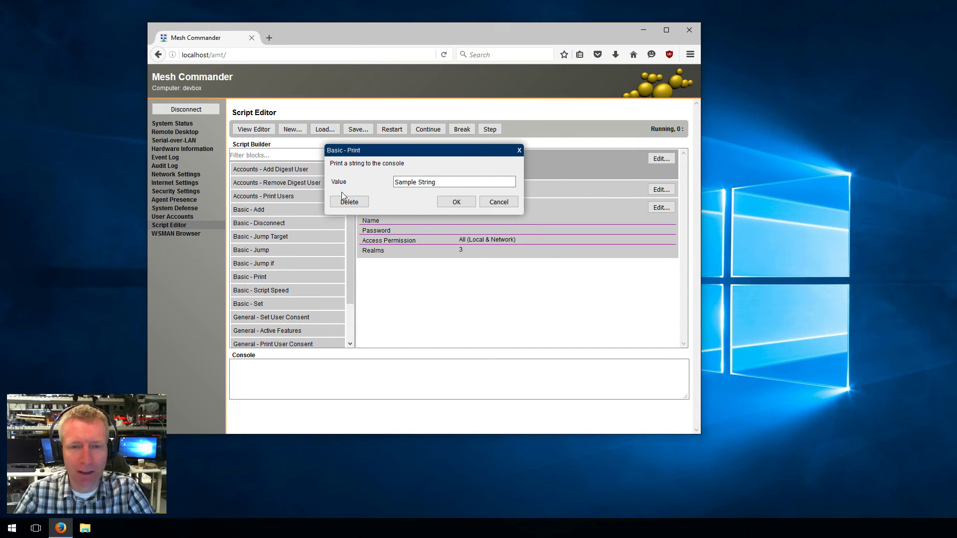
pyautogui.click(500, 204)
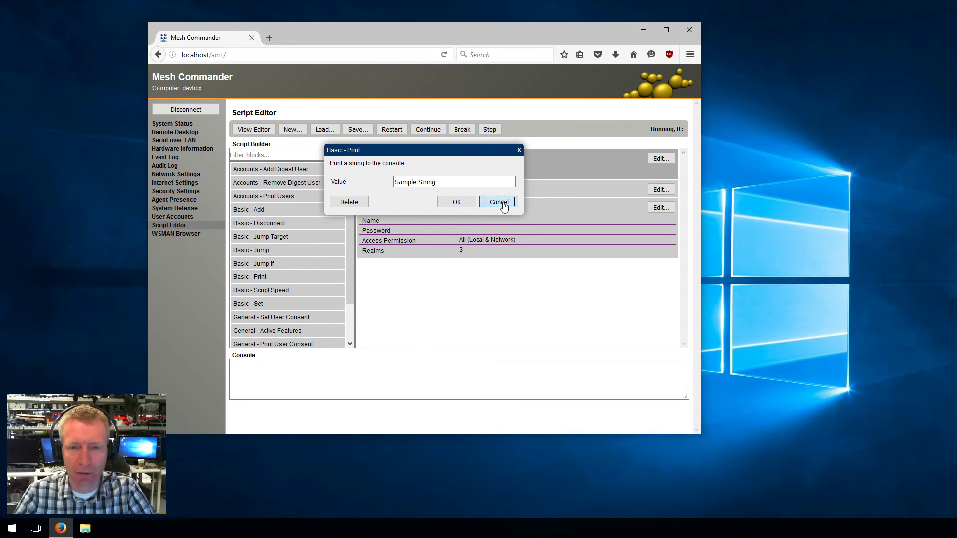
# Delete the Add Digest User, Print Users and Basic - Print blocks
pyautogui.rightClick(453, 241)
pyautogui.click(464, 262)
pyautogui.rightClick(440, 196)
pyautogui.click(452, 215)
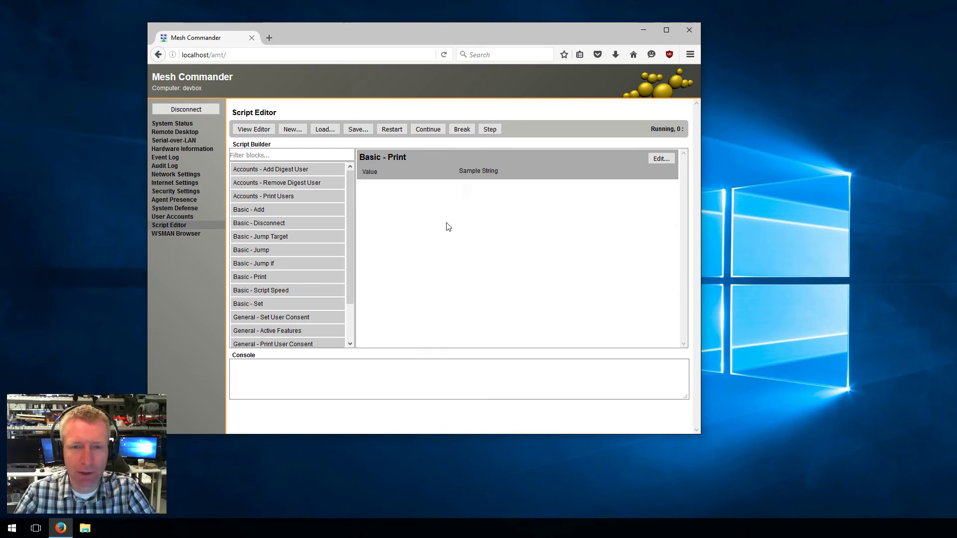
pyautogui.rightClick(434, 167)
pyautogui.click(451, 189)
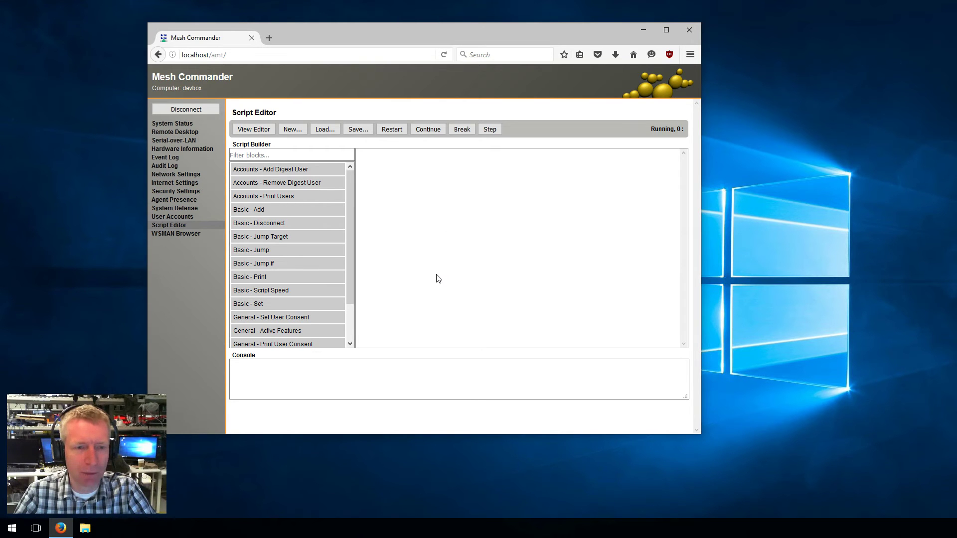
# Filter the block list by 'ad' and 'basi', then clear the filter
pyautogui.moveTo(351, 256); pyautogui.dragTo(354, 214)
pyautogui.click(290, 156)
pyautogui.write('add')
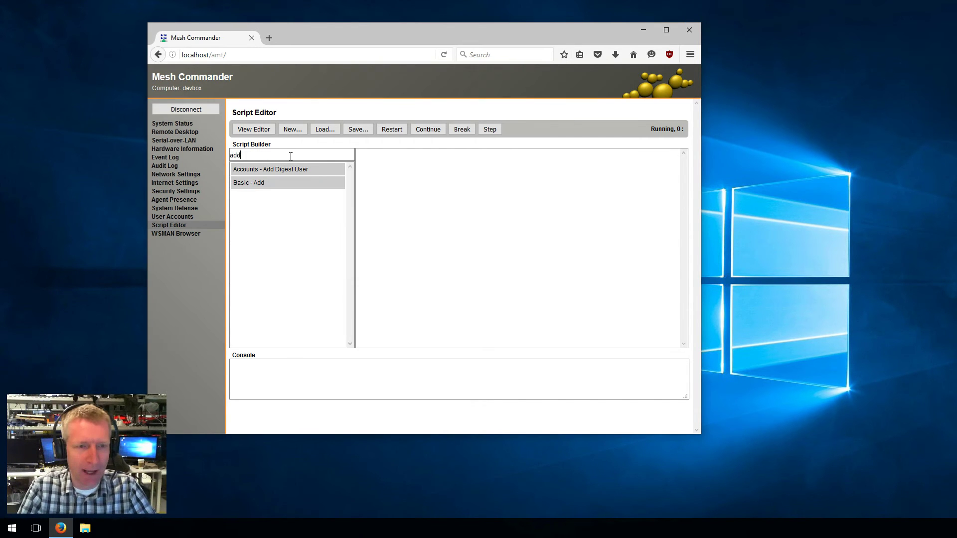
pyautogui.press('BackSpace')
pyautogui.press('BackSpace')
pyautogui.write('basi')
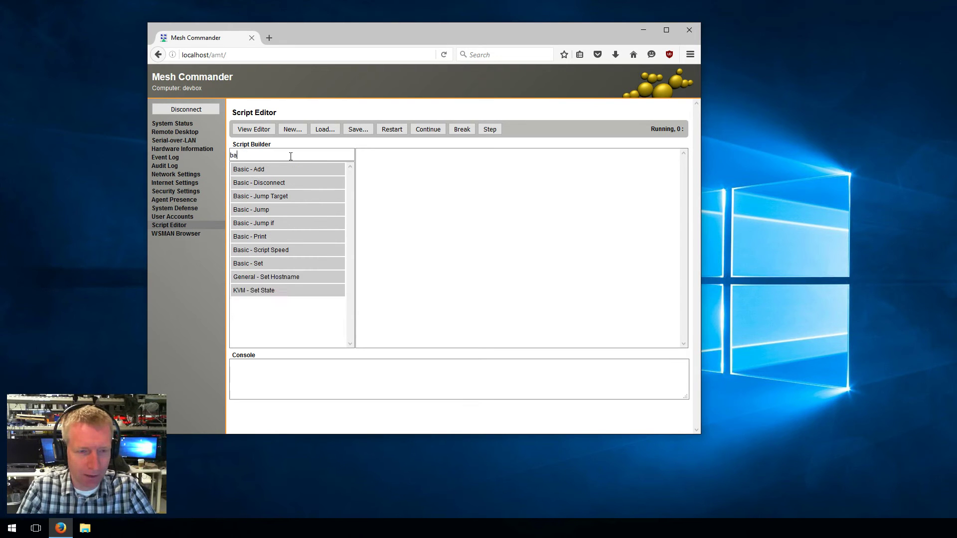
pyautogui.press('BackSpace')
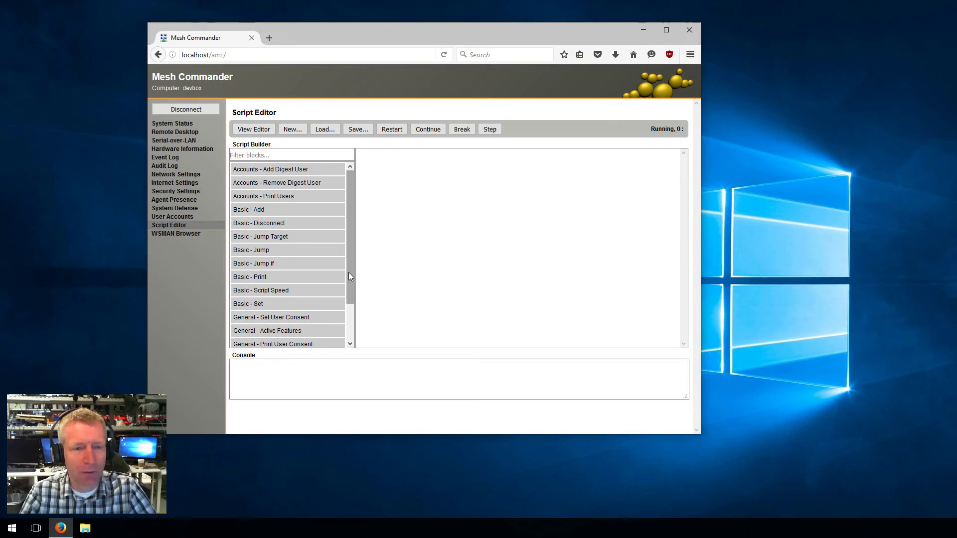
pyautogui.moveTo(349, 272); pyautogui.dragTo(340, 242)
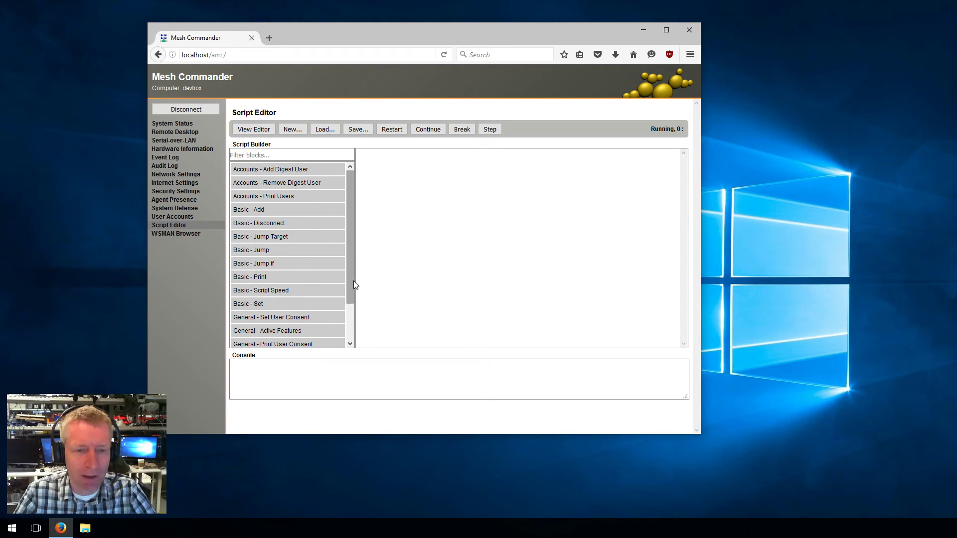
pyautogui.moveTo(354, 280); pyautogui.dragTo(350, 237)
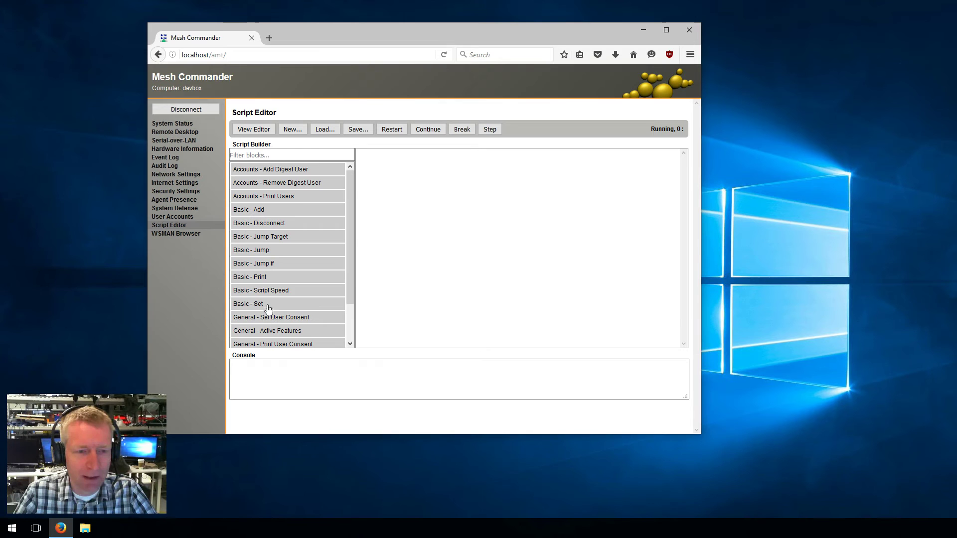
# Add a Basic - Set block that sets variable x
pyautogui.moveTo(271, 304); pyautogui.dragTo(466, 197)
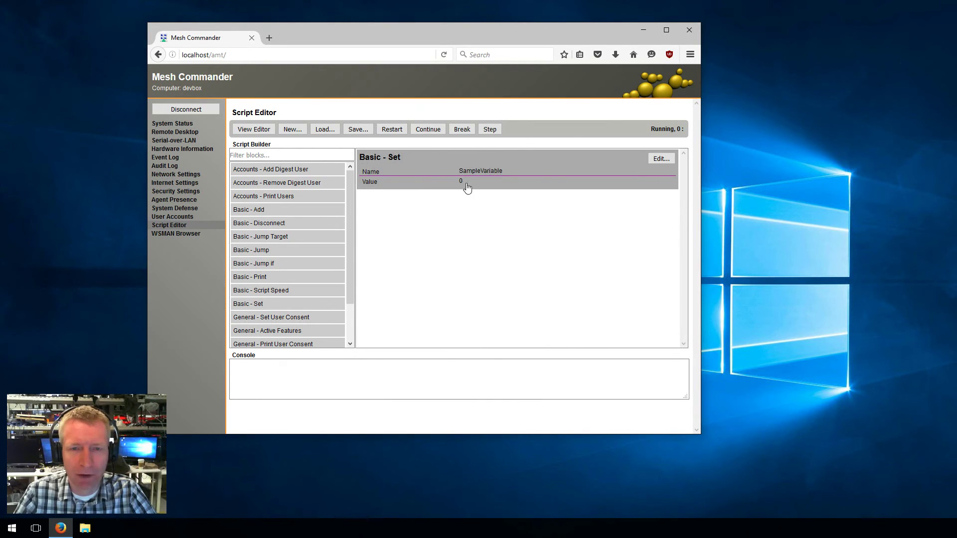
pyautogui.click(661, 159)
pyautogui.doubleClick(448, 183)
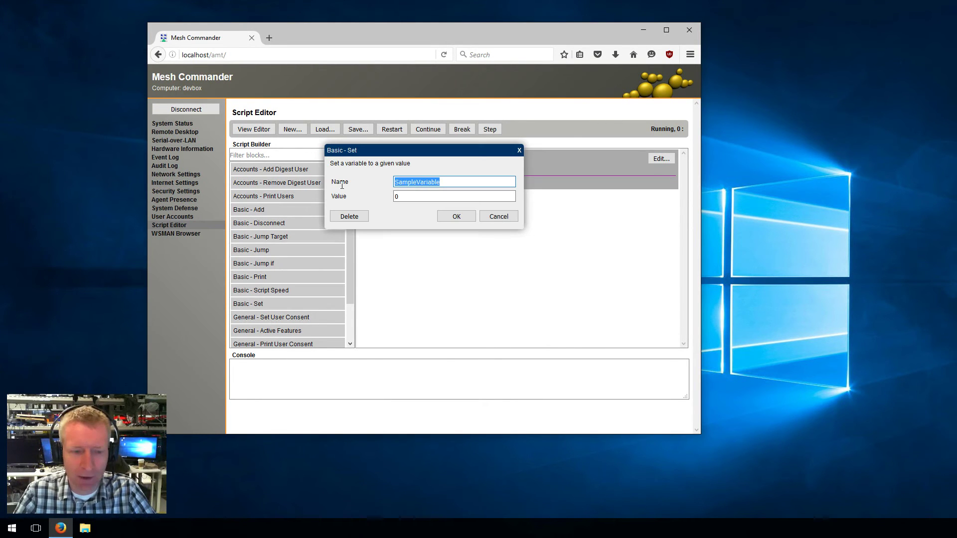
pyautogui.write('x')
pyautogui.click(465, 215)
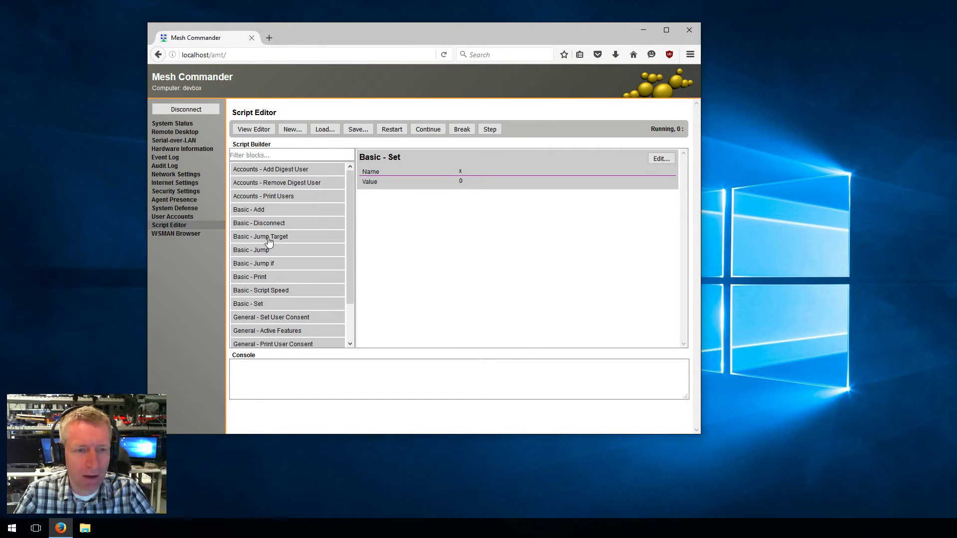
# Add a SampleLabel jump target and a Print block with text 'x = {x}'
pyautogui.moveTo(269, 244); pyautogui.dragTo(494, 252)
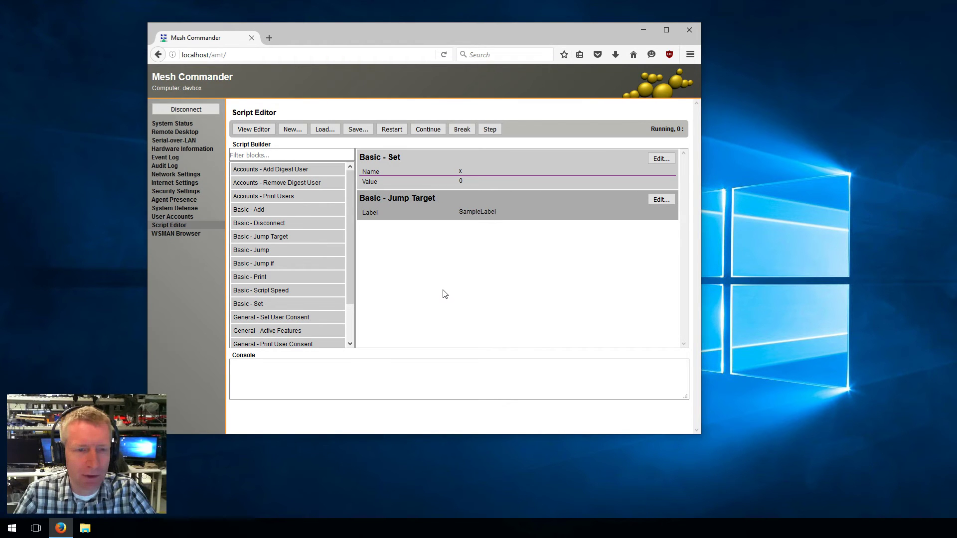
pyautogui.moveTo(274, 278); pyautogui.dragTo(468, 257)
pyautogui.click(658, 230)
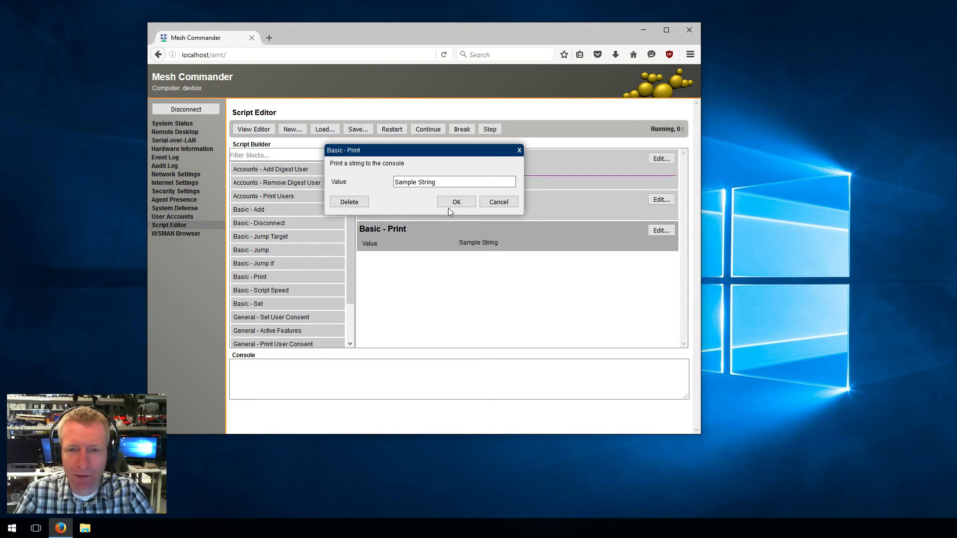
pyautogui.write('x =')
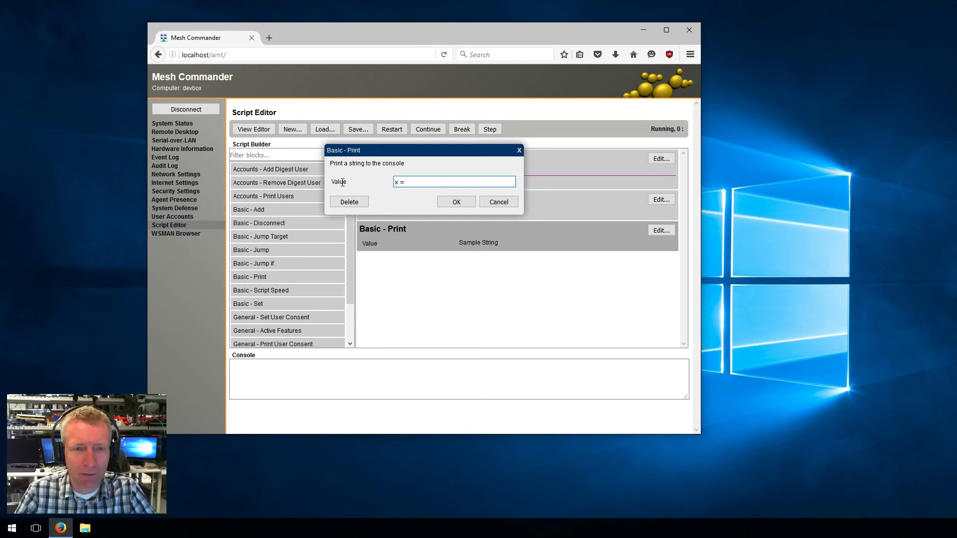
pyautogui.moveTo(342, 183)
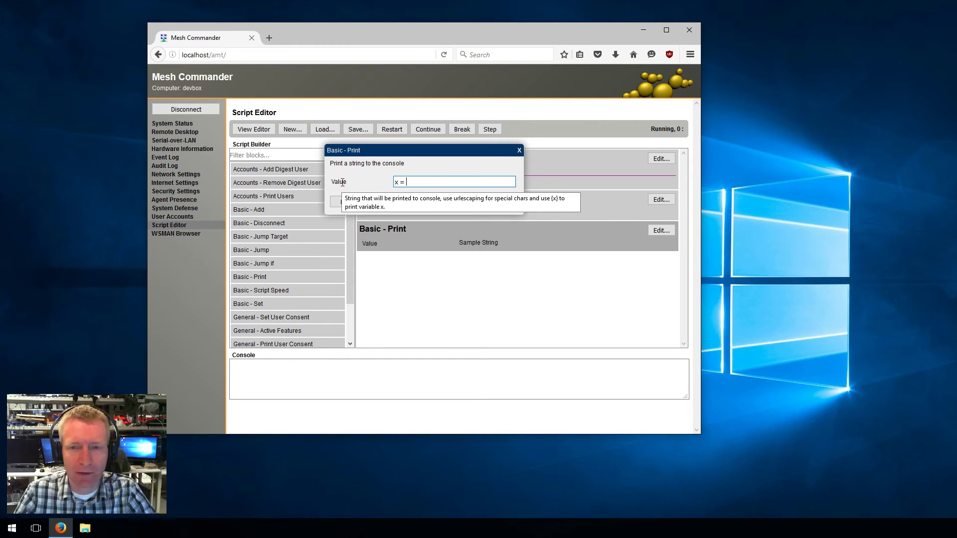
pyautogui.write('{x}')
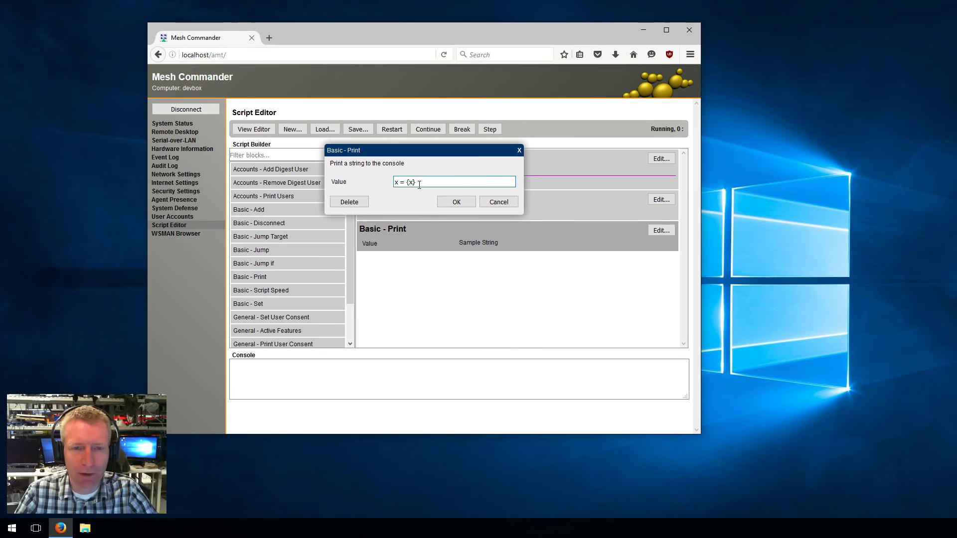
pyautogui.click(462, 202)
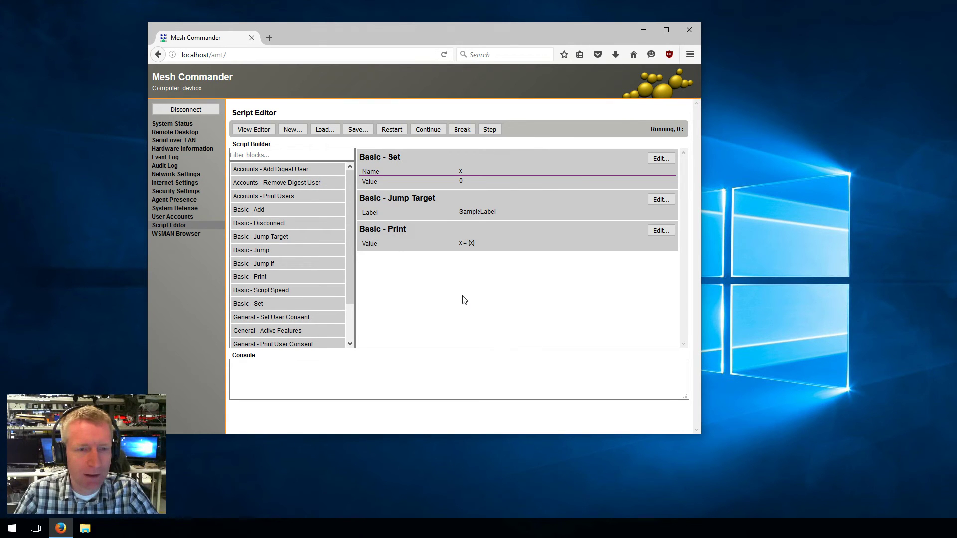
# Append a block adding 1 to x and a Jump back to SampleLabel
pyautogui.moveTo(279, 210); pyautogui.dragTo(426, 286)
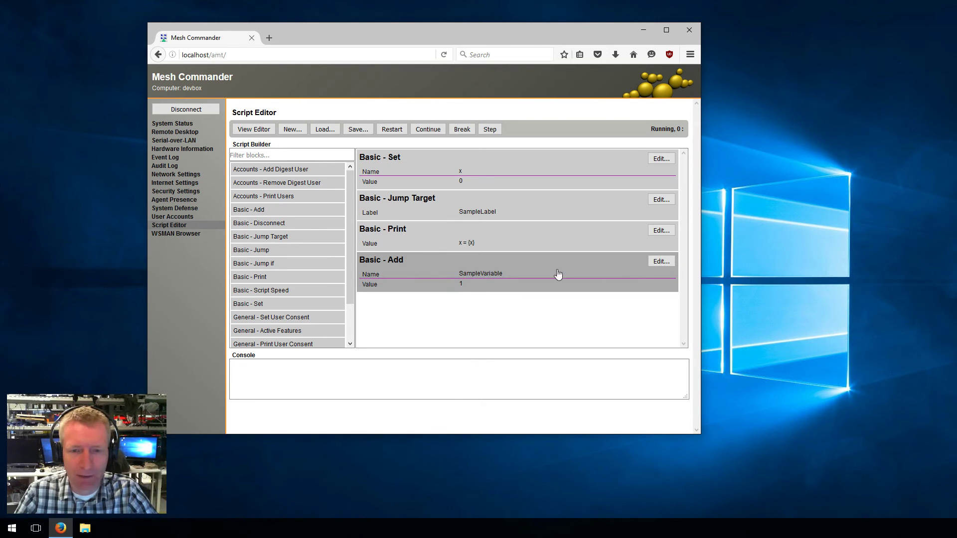
pyautogui.click(661, 261)
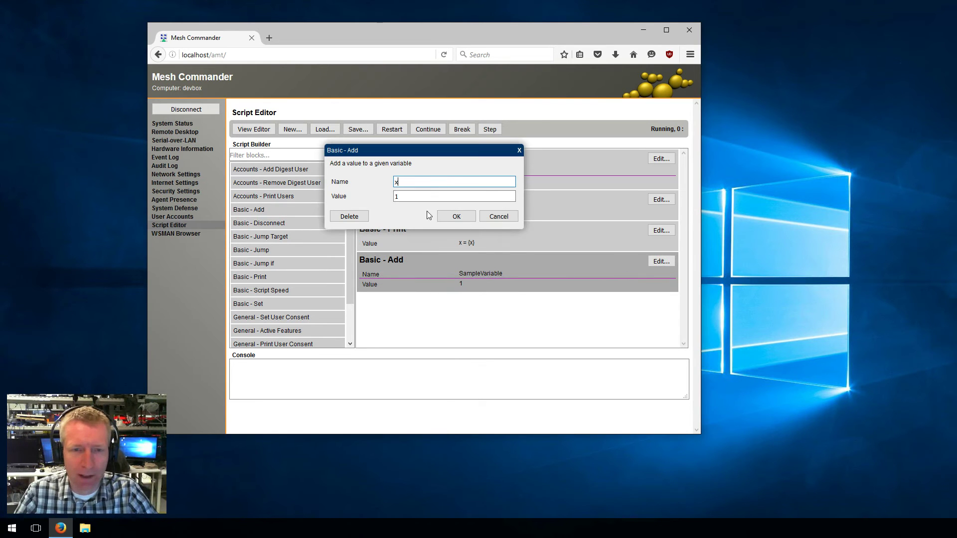
pyautogui.click(455, 216)
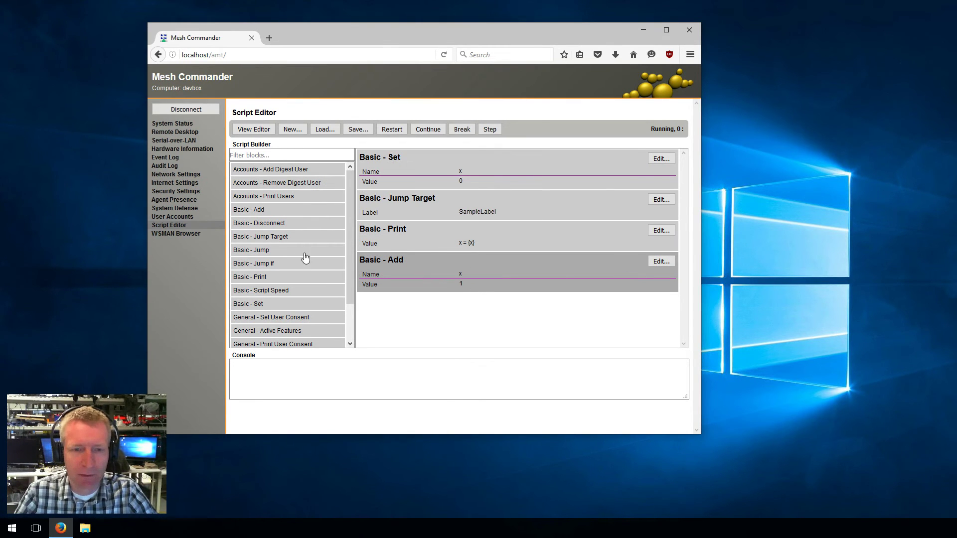
pyautogui.moveTo(322, 272); pyautogui.dragTo(429, 319)
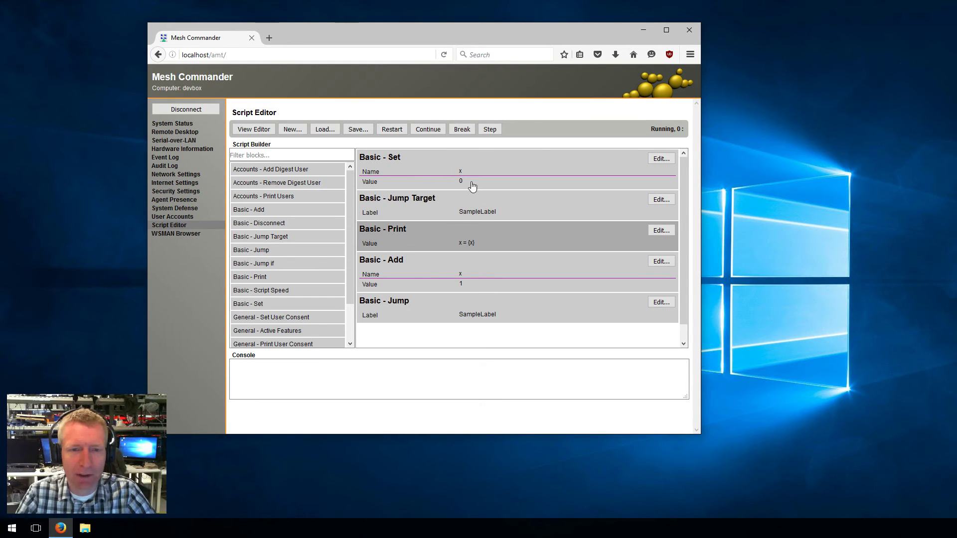
# Compile and run the counting script until about x = 41, then pause it
pyautogui.click(390, 131)
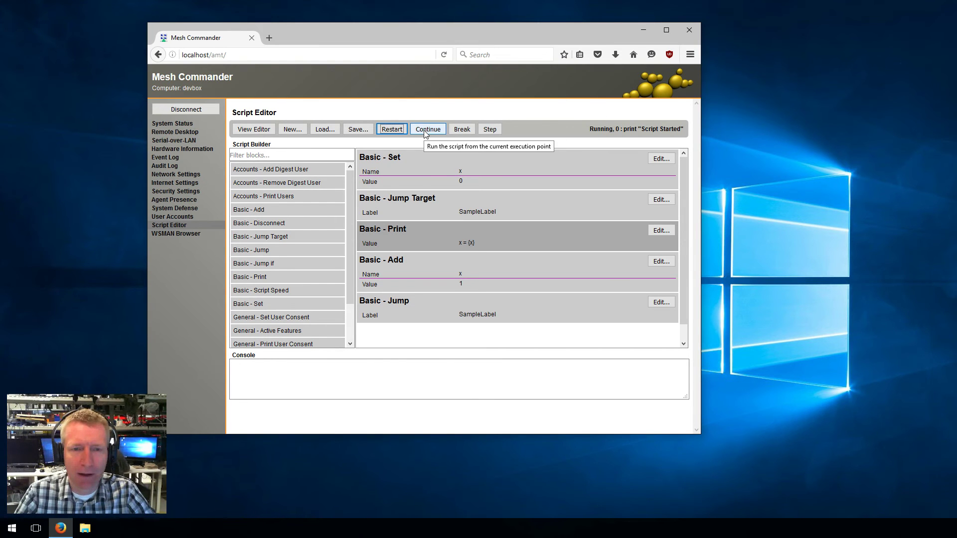
pyautogui.click(438, 167)
pyautogui.click(443, 229)
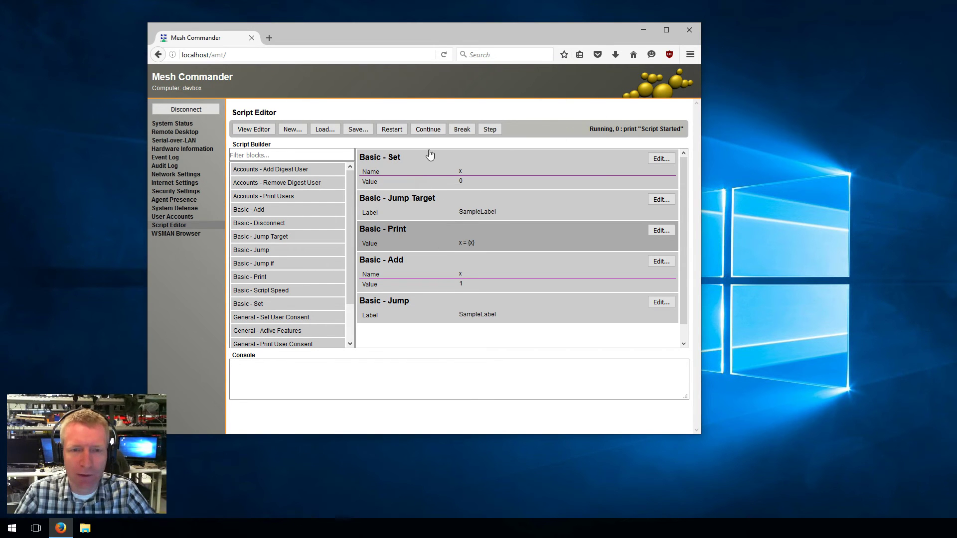
pyautogui.click(421, 171)
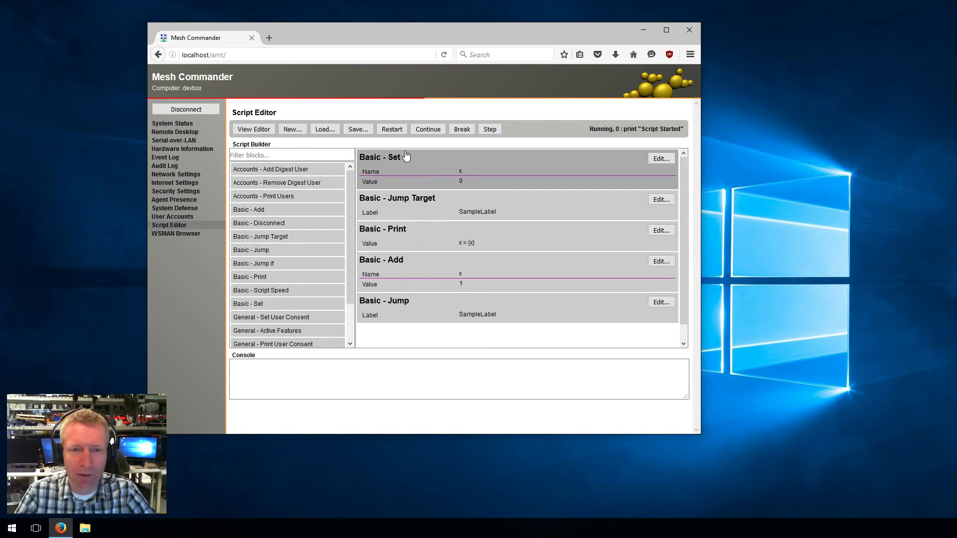
pyautogui.click(426, 130)
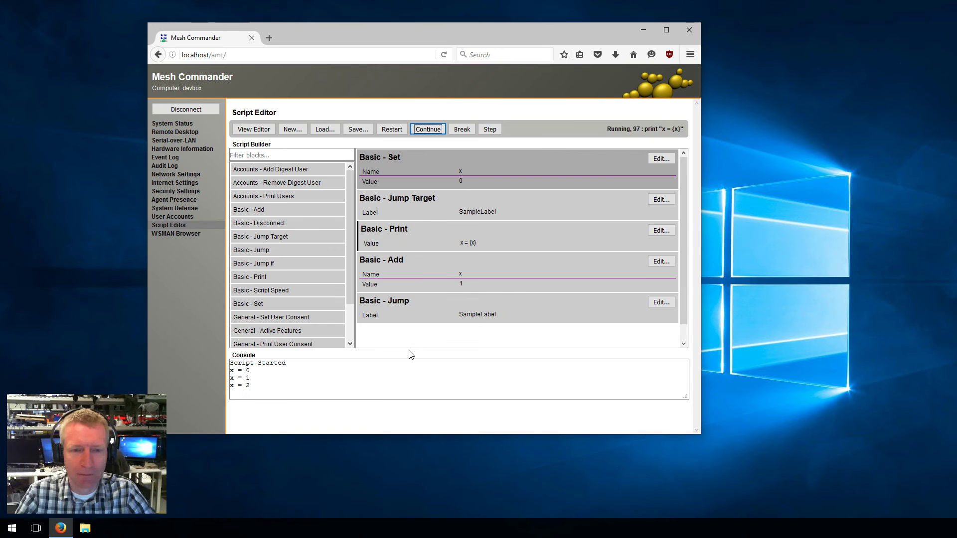
pyautogui.click(253, 371)
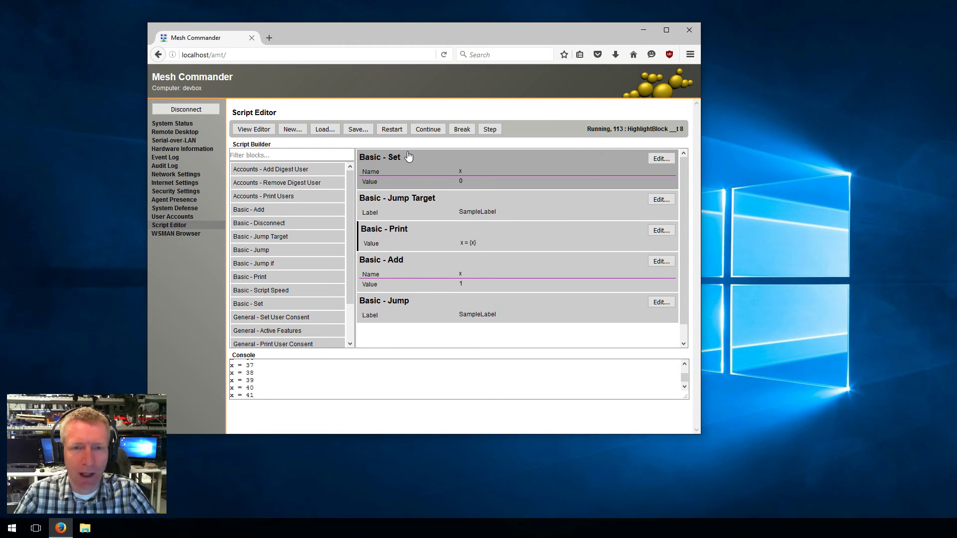
pyautogui.click(462, 129)
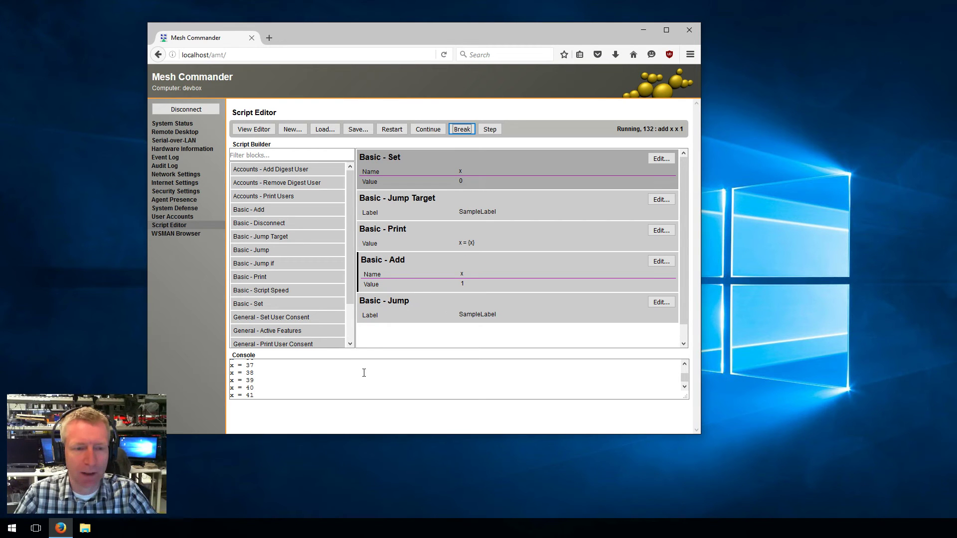
# Save the script to disk as counter.mescript
pyautogui.click(356, 131)
pyautogui.click(347, 173)
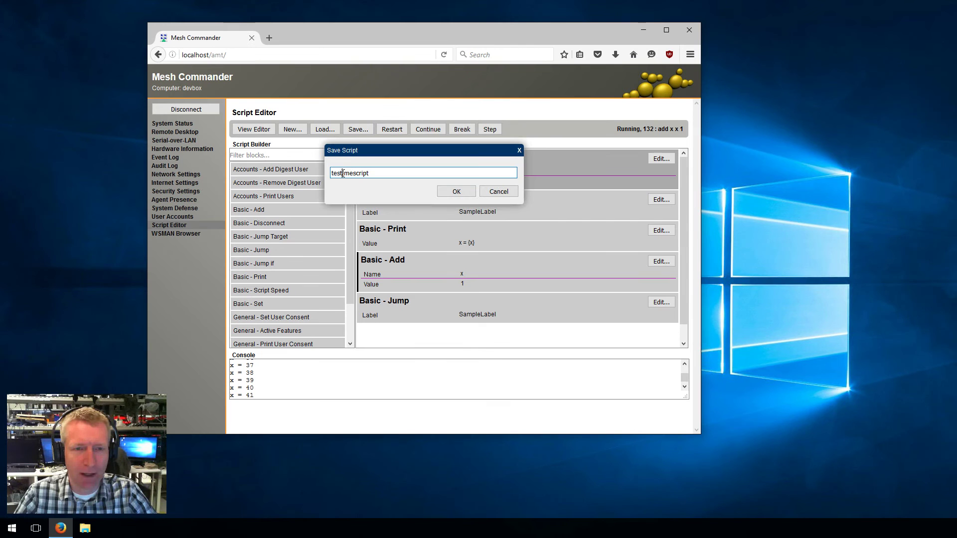
pyautogui.press('BackSpace')
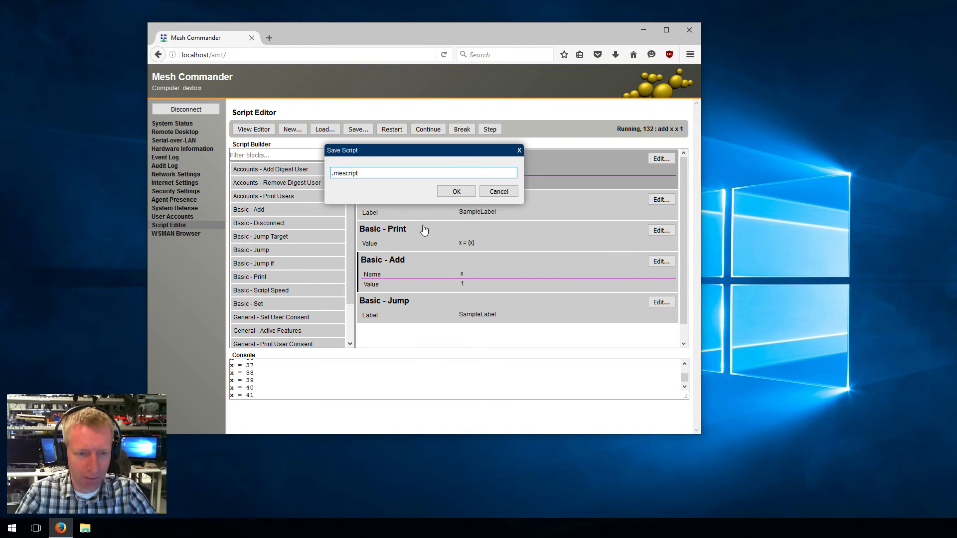
pyautogui.write('co')
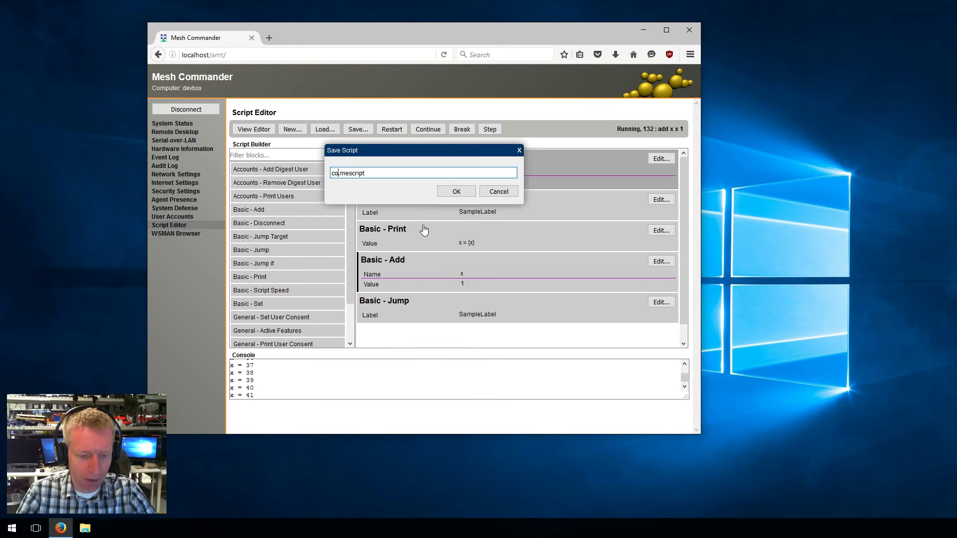
pyautogui.write('unter')
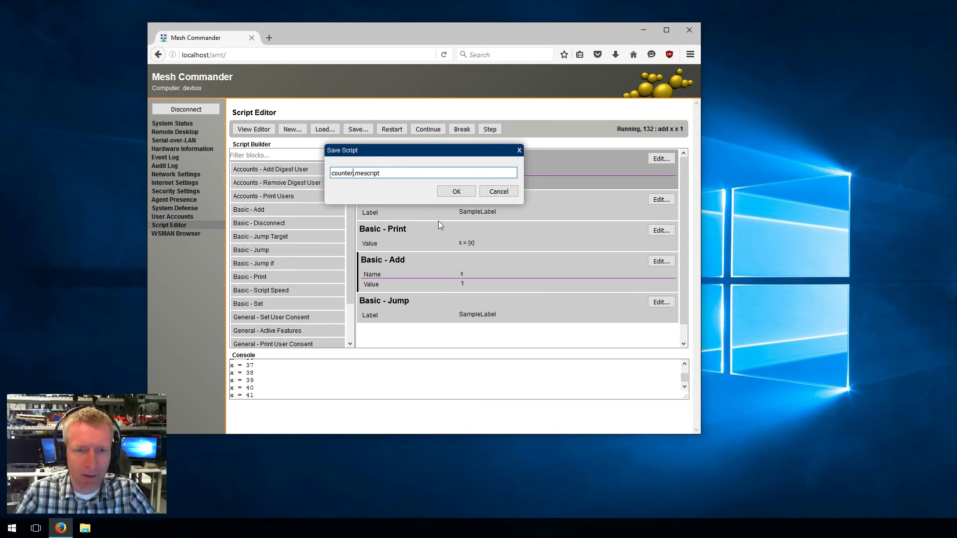
pyautogui.click(463, 193)
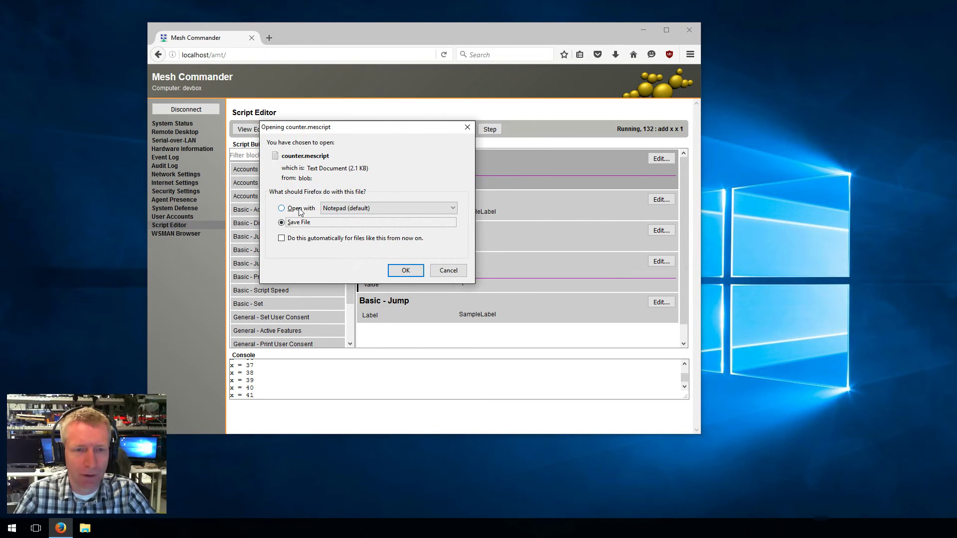
pyautogui.click(404, 270)
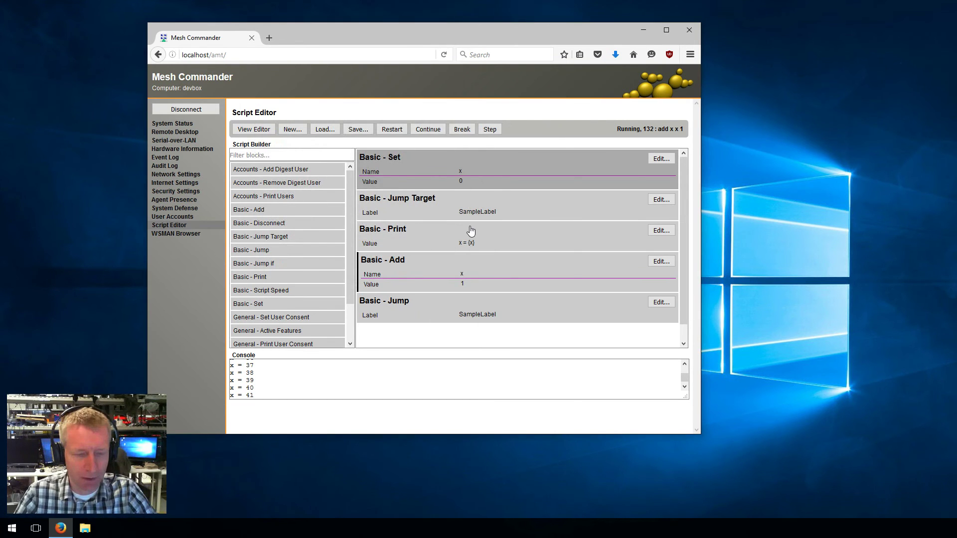
# Move counter.mescript from Downloads onto the desktop via File Explorer
pyautogui.press('super+e')
pyautogui.press('super+shift+Left')
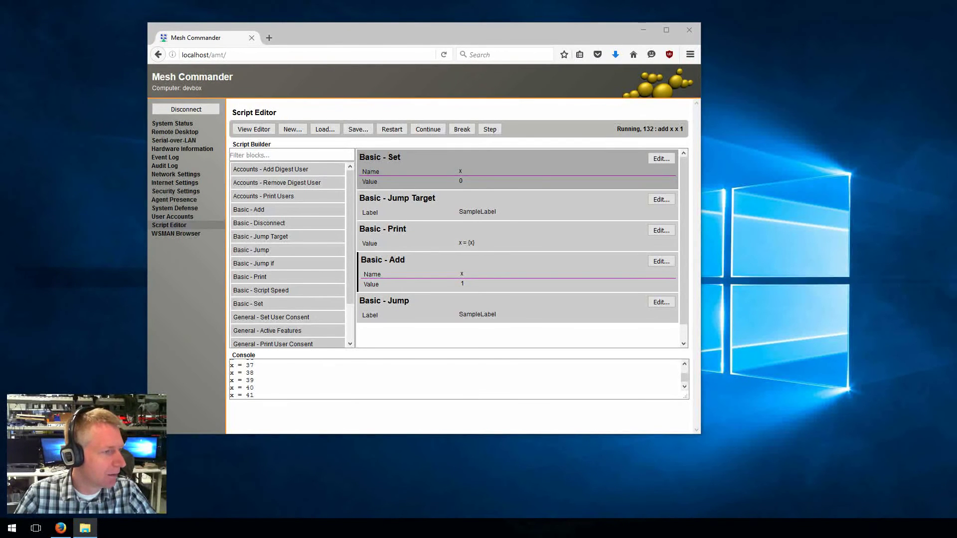
pyautogui.moveTo(0, 195); pyautogui.dragTo(101, 157)
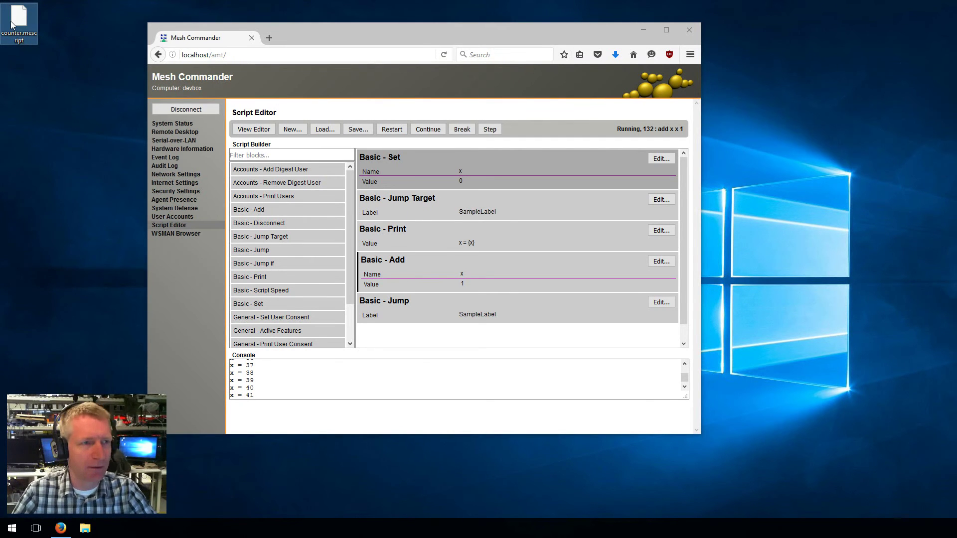
# Return to System Status and slide the browser aside to reveal the desktop
pyautogui.click(178, 125)
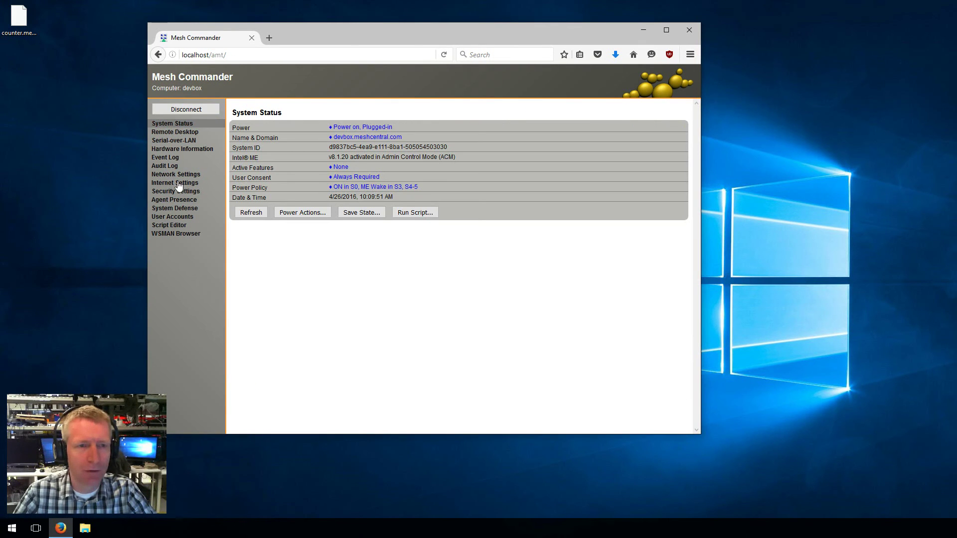
pyautogui.moveTo(19, 16)
pyautogui.mouseDown()
pyautogui.moveTo(292, 169)
pyautogui.moveTo(371, 178)
pyautogui.moveTo(96, 40)
pyautogui.moveTo(22, 16)
pyautogui.mouseUp()
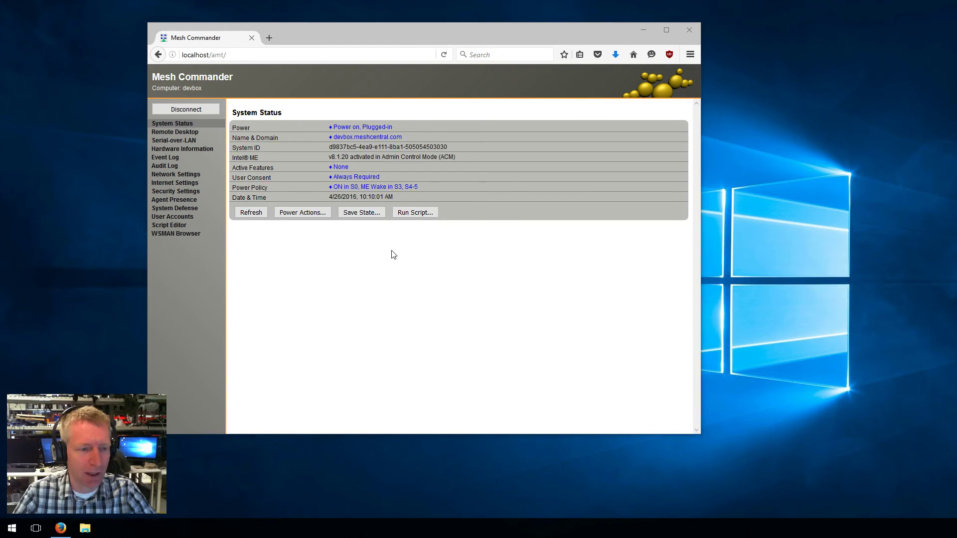
pyautogui.moveTo(387, 30); pyautogui.dragTo(581, 48)
# Refresh the desktop and drop counter.mescript onto the page to run it
pyautogui.click(181, 260)
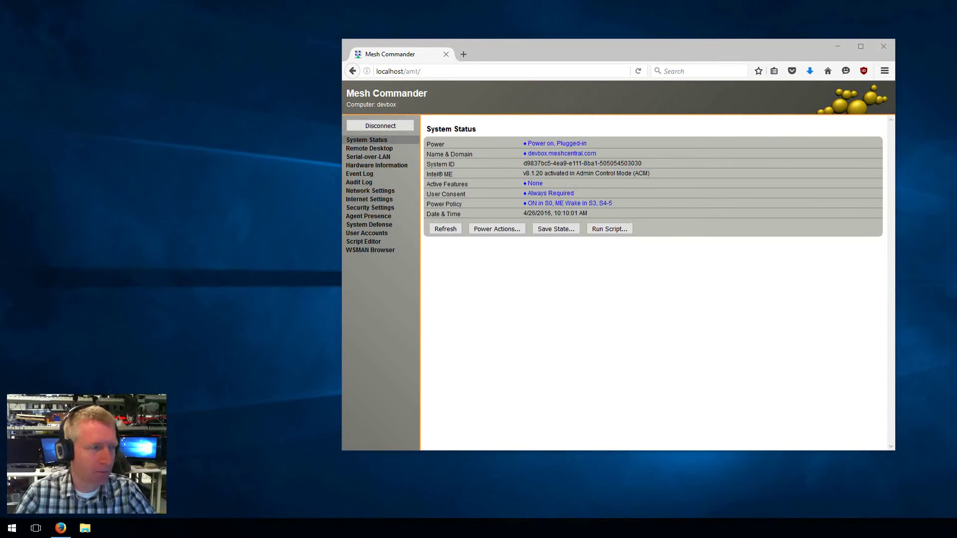
pyautogui.rightClick(155, 281)
pyautogui.press('Escape')
pyautogui.hotkey('ctrl', 'v')
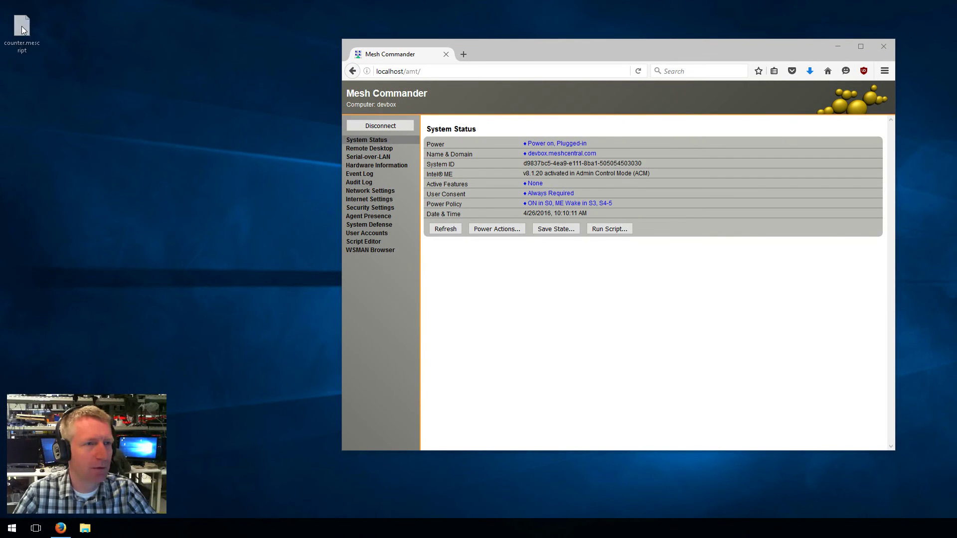
pyautogui.moveTo(504, 53); pyautogui.dragTo(281, 33)
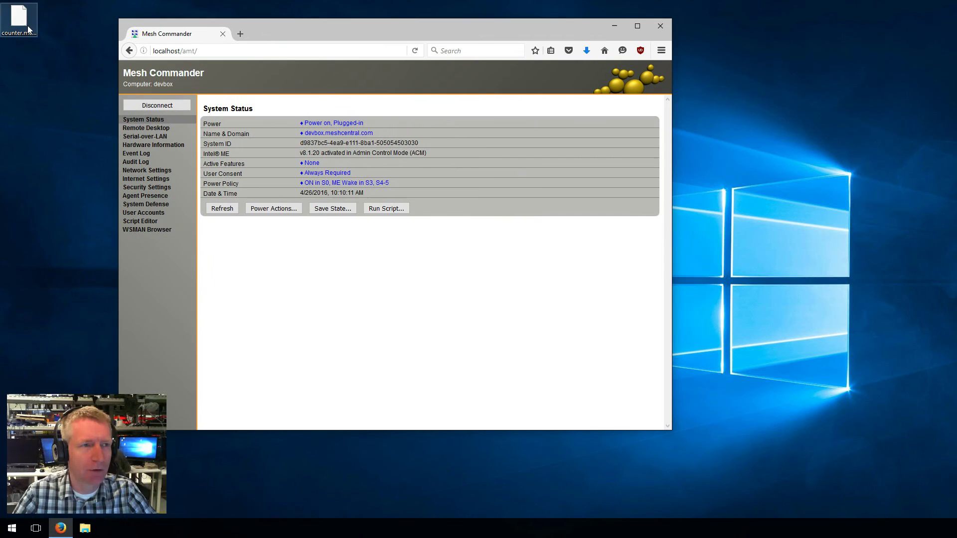
pyautogui.moveTo(24, 21); pyautogui.dragTo(396, 166)
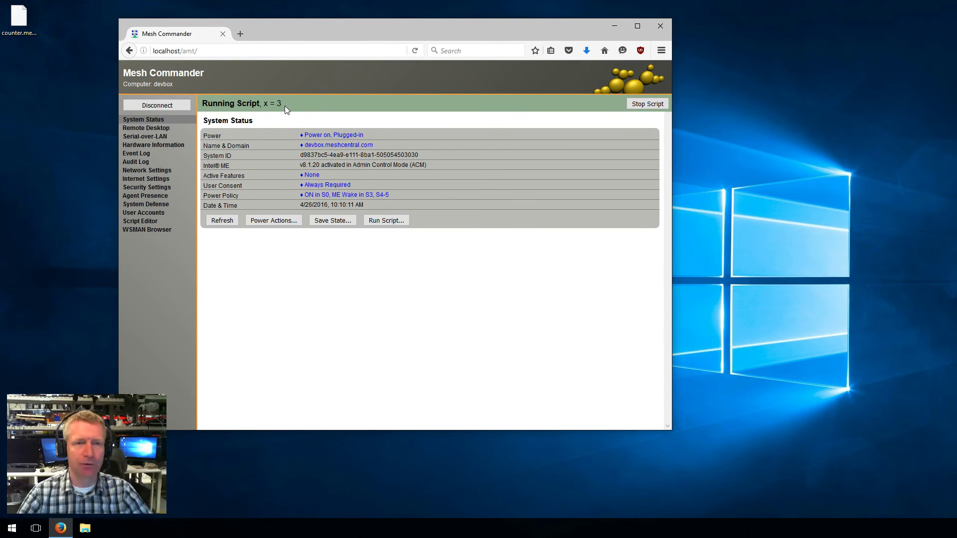
# Stop the script, disconnect, and select 127.0.0.1, AmtMachine7 and LabRight
pyautogui.click(647, 104)
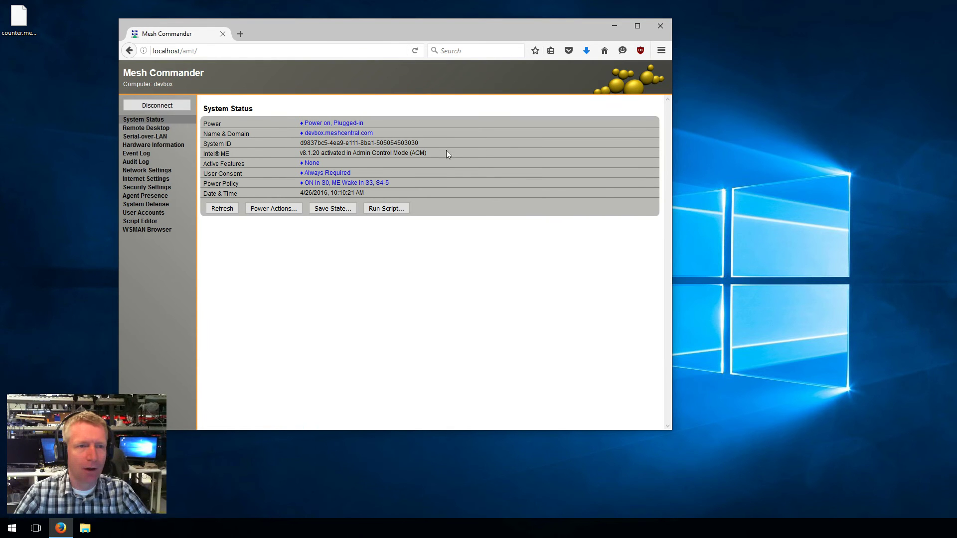
pyautogui.click(164, 105)
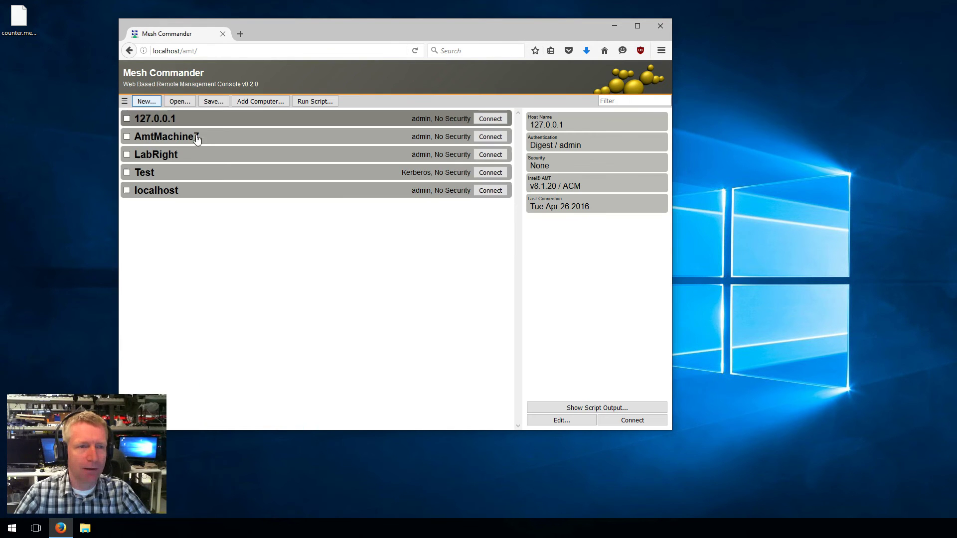
pyautogui.click(126, 119)
pyautogui.click(127, 137)
pyautogui.click(127, 155)
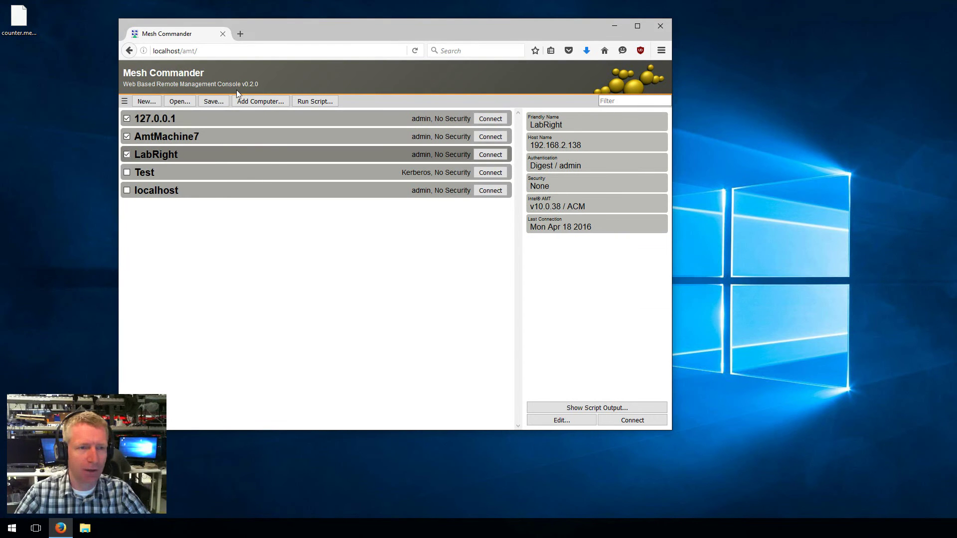
# Run counter.mescript on the three computers and view AmtMachine7's and LabRight's details
pyautogui.moveTo(19, 18); pyautogui.dragTo(344, 248)
pyautogui.click(429, 176)
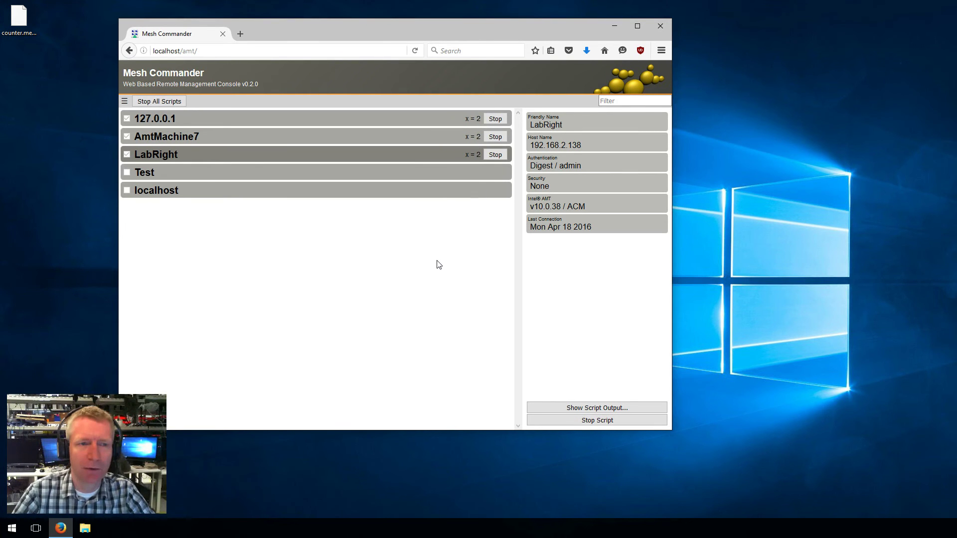
pyautogui.click(207, 131)
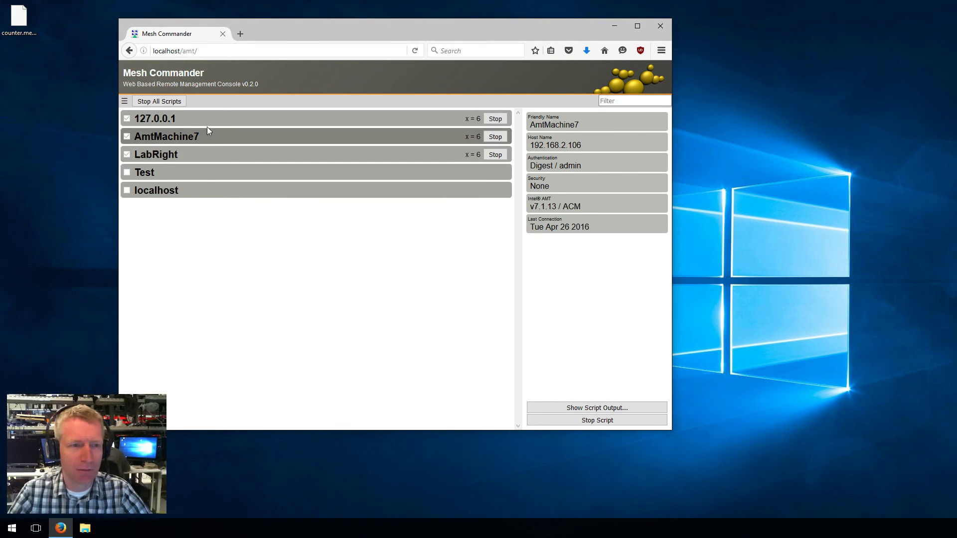
pyautogui.click(214, 153)
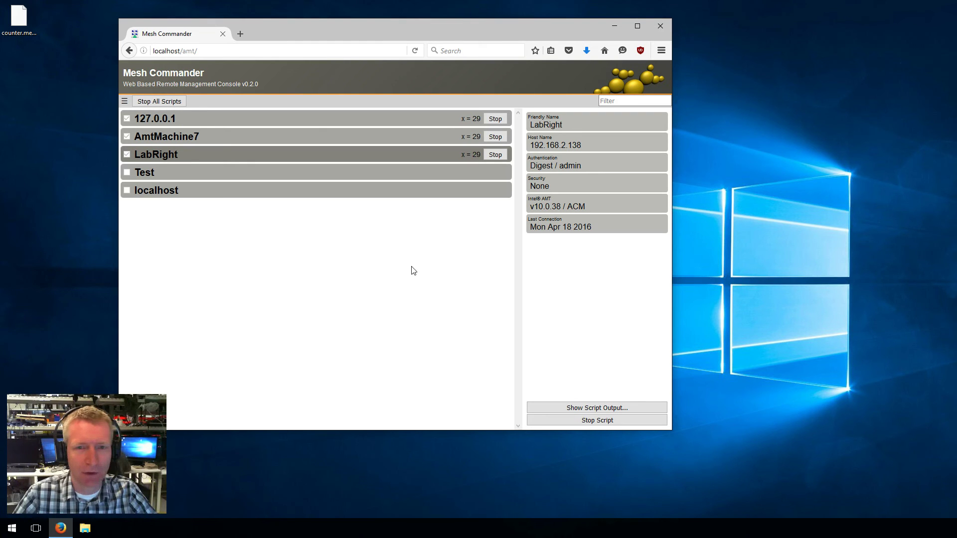
# Stop the script on LabRight, AmtMachine7 and 127.0.0.1
pyautogui.click(495, 154)
pyautogui.click(495, 137)
pyautogui.click(495, 119)
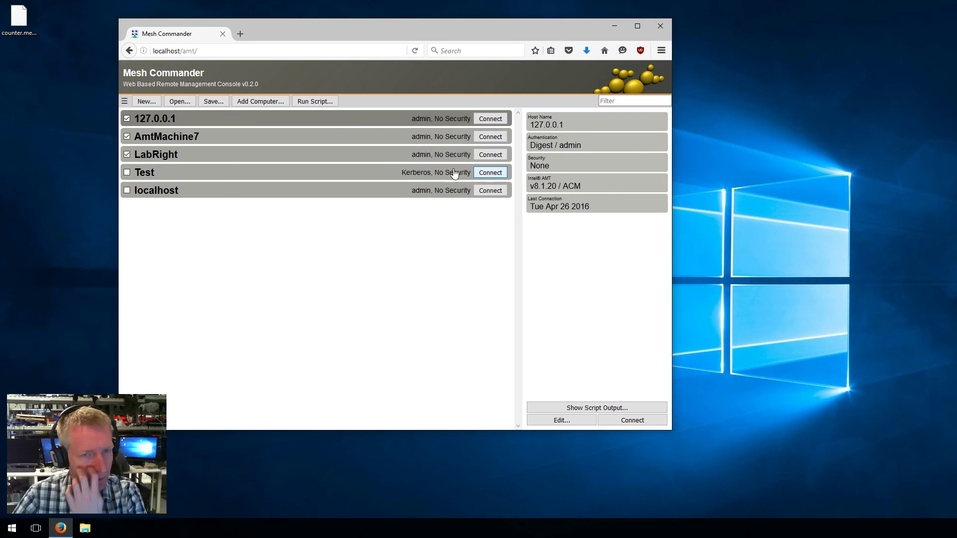
# Rerun counter.mescript on the three computers, then stop all scripts
pyautogui.moveTo(20, 19); pyautogui.dragTo(333, 272)
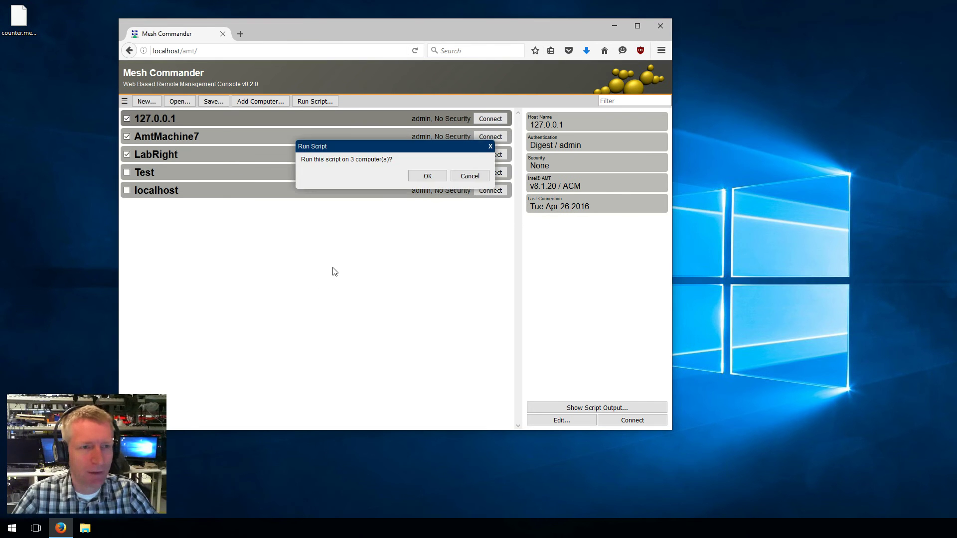
pyautogui.click(428, 177)
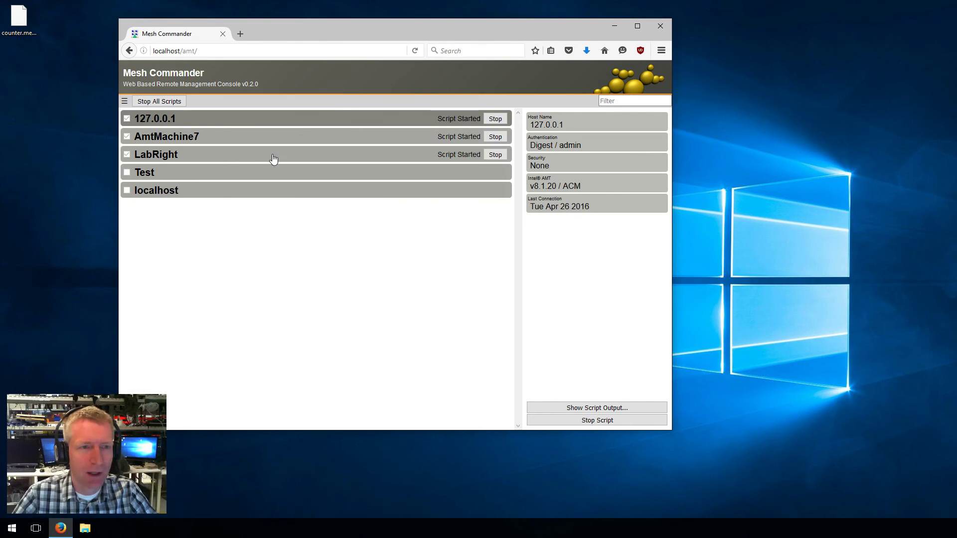
pyautogui.click(165, 102)
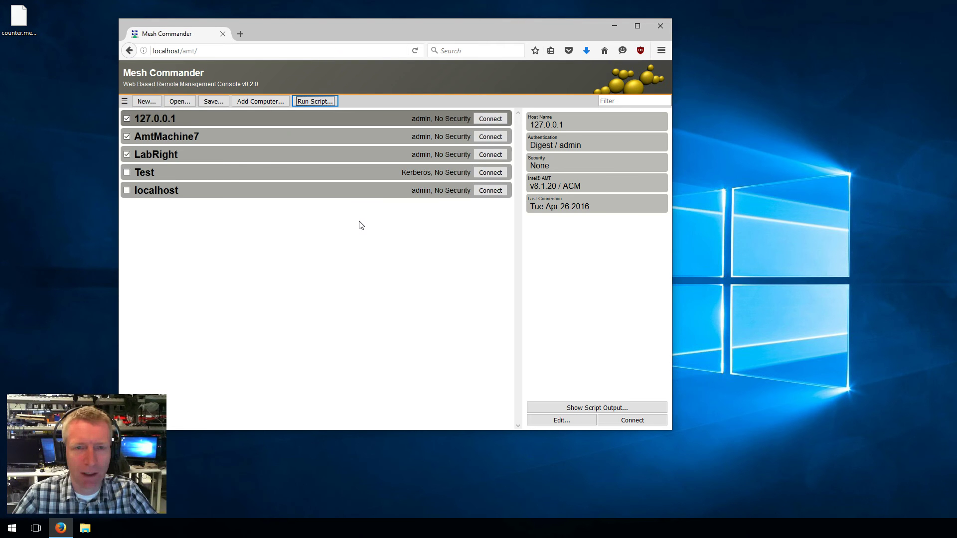
# Review LabRight's script output, then close the output window
pyautogui.click(319, 158)
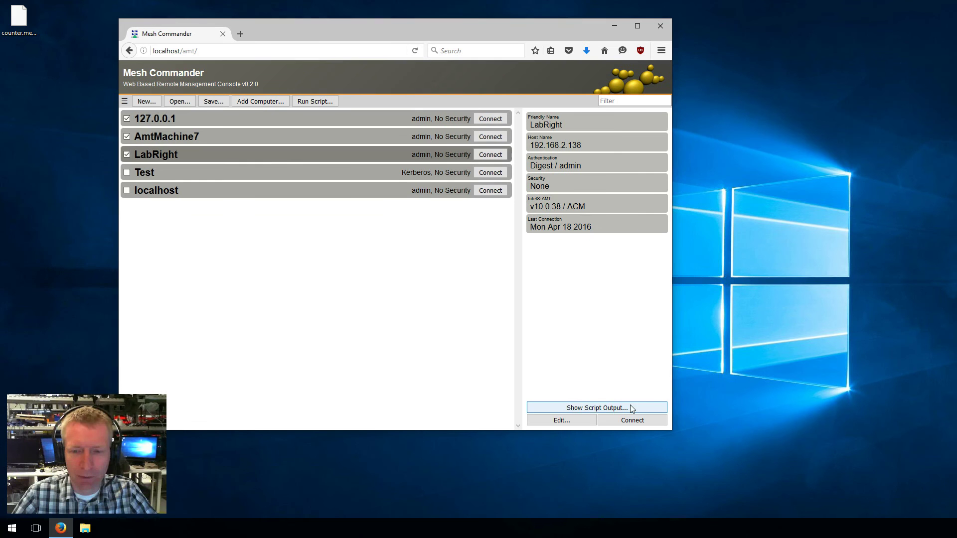
pyautogui.click(630, 408)
pyautogui.tripleClick(320, 163)
pyautogui.click(348, 204)
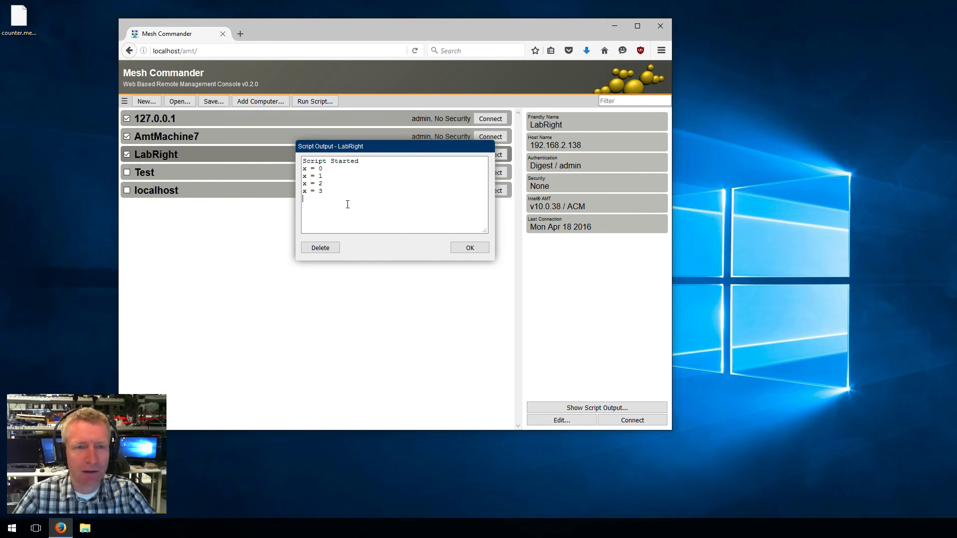
pyautogui.click(468, 248)
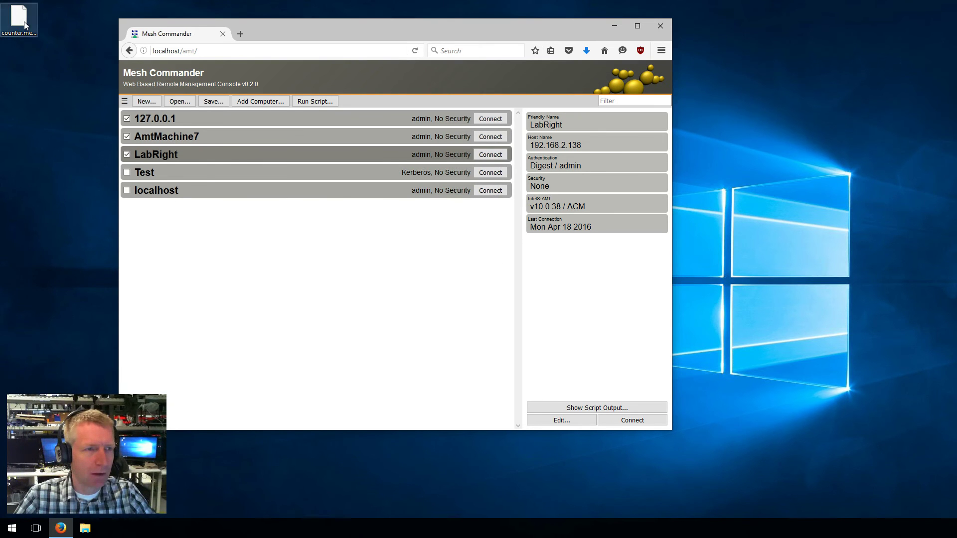
# Rerun the script on the three computers and review 127.0.0.1's output
pyautogui.moveTo(19, 17); pyautogui.dragTo(318, 269)
pyautogui.click(426, 176)
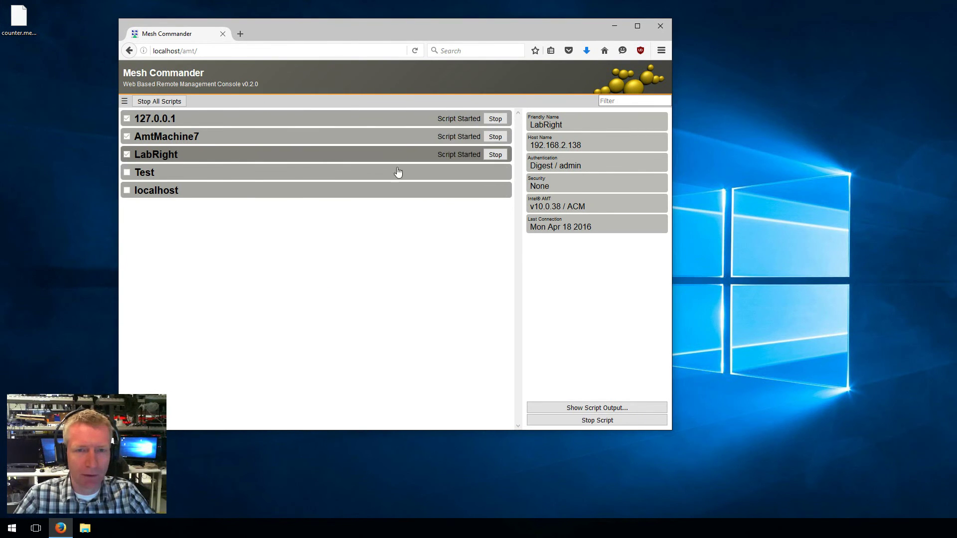
pyautogui.click(409, 124)
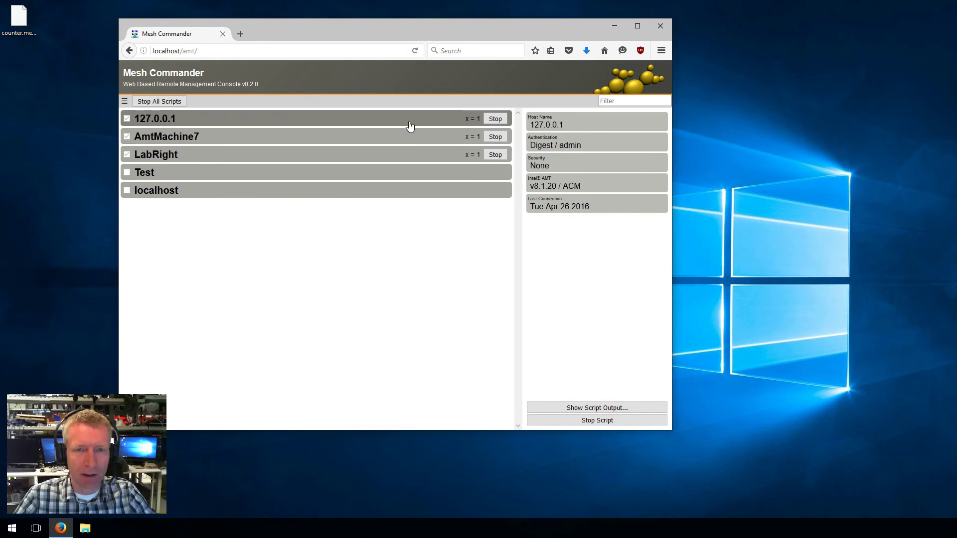
pyautogui.click(590, 410)
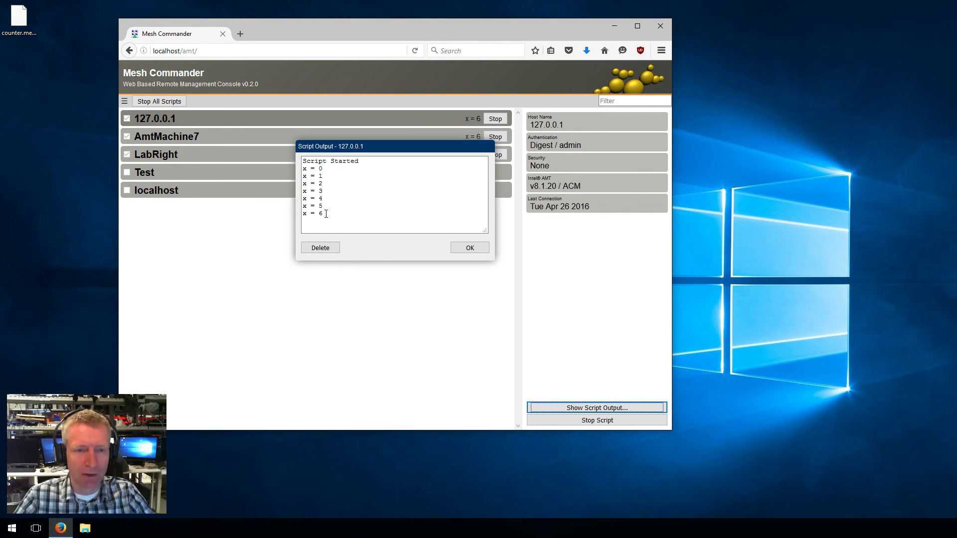
pyautogui.click(469, 248)
# Stop the script on LabRight, AmtMachine7 and 127.0.0.1
pyautogui.click(496, 154)
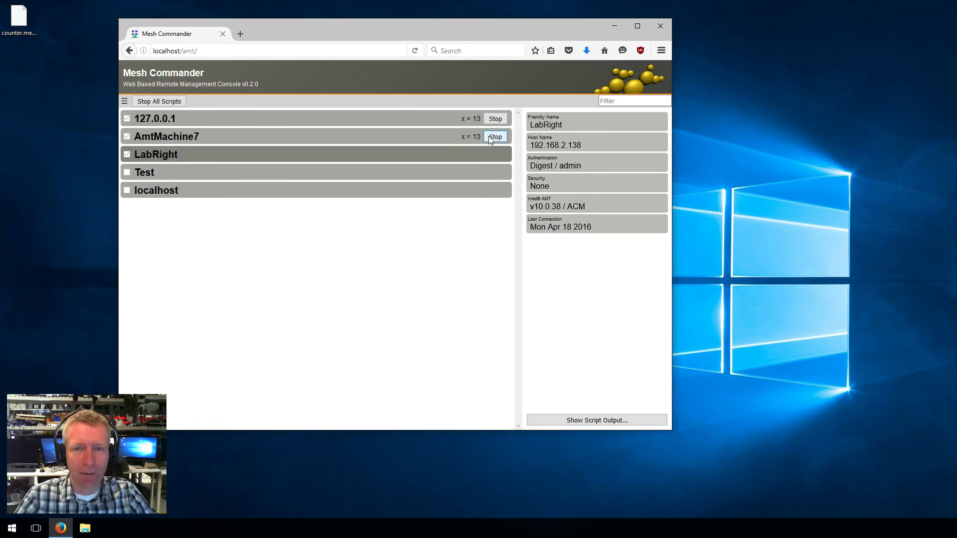
pyautogui.click(496, 137)
pyautogui.click(494, 119)
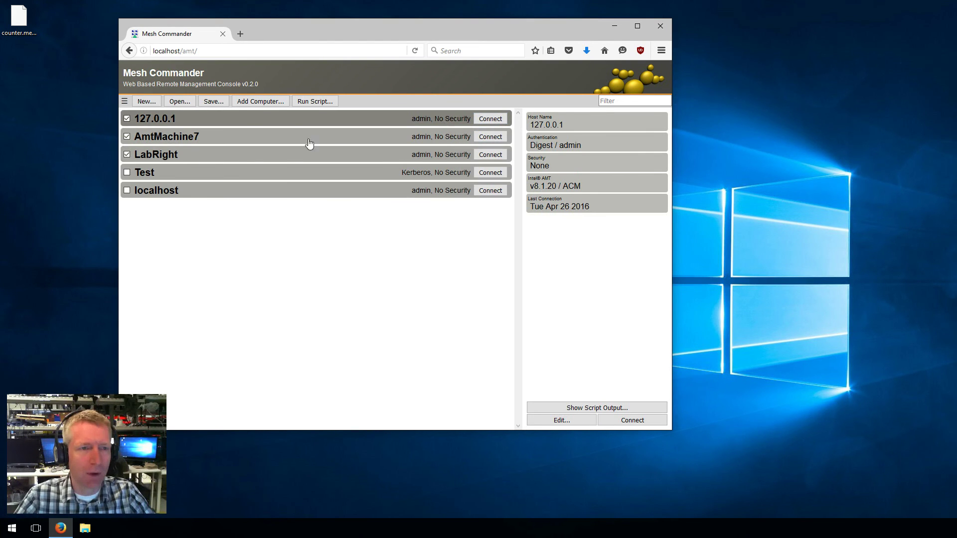
# Reconnect to the 127.0.0.1 computer, devbox
pyautogui.click(484, 119)
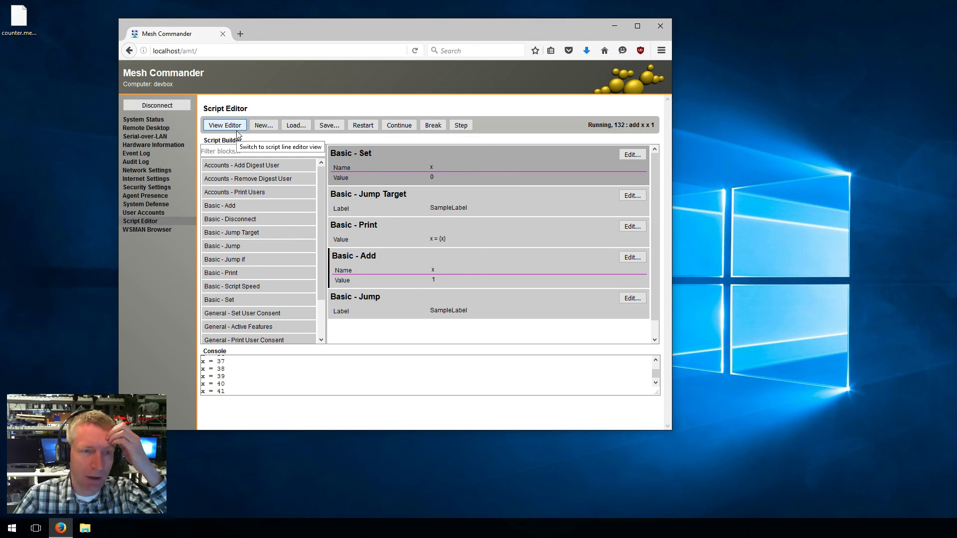
# Switch between the block and text views to inspect the counter script's code
pyautogui.click(237, 131)
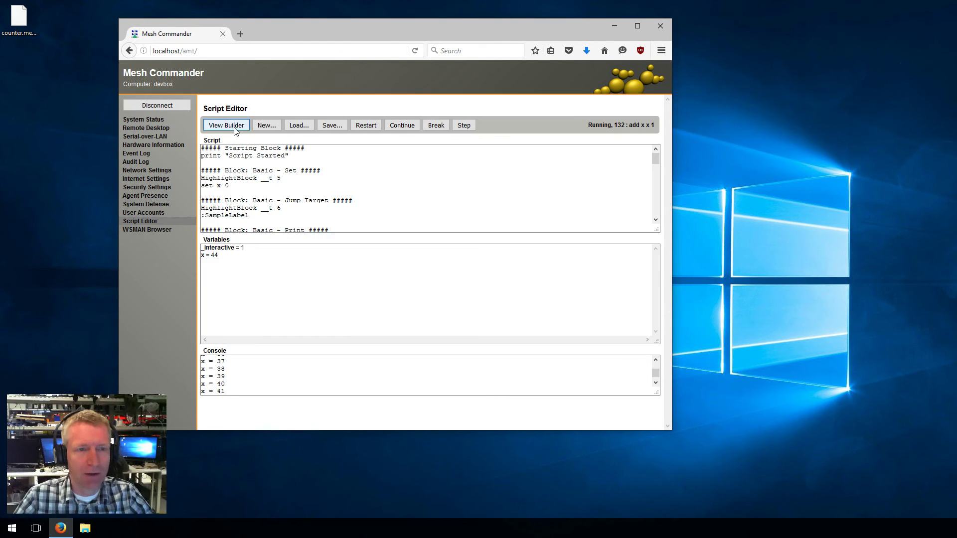
pyautogui.click(236, 128)
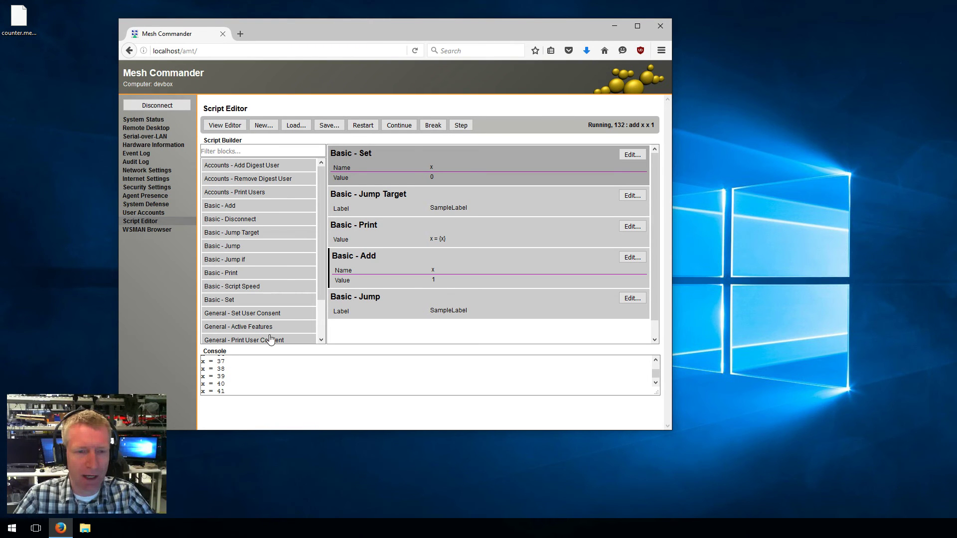
pyautogui.click(213, 126)
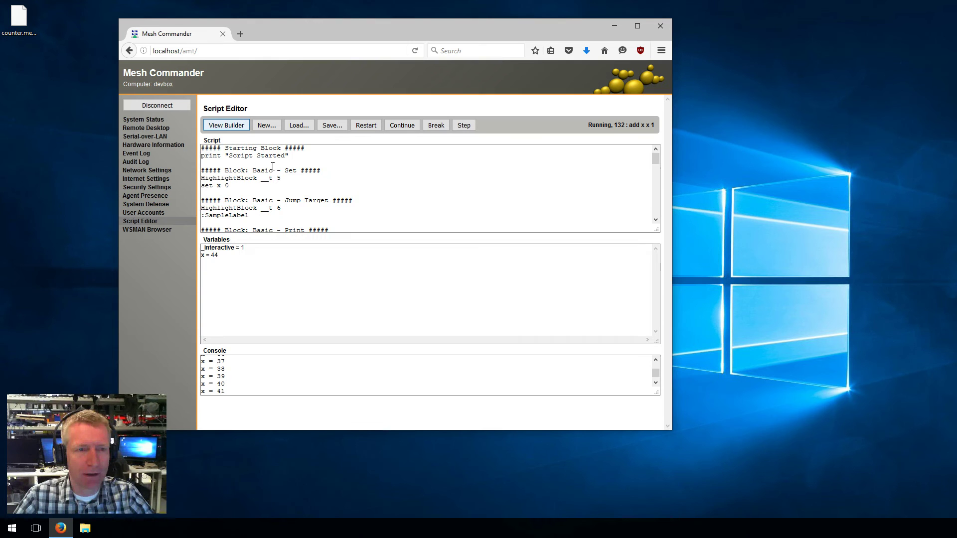
pyautogui.click(366, 178)
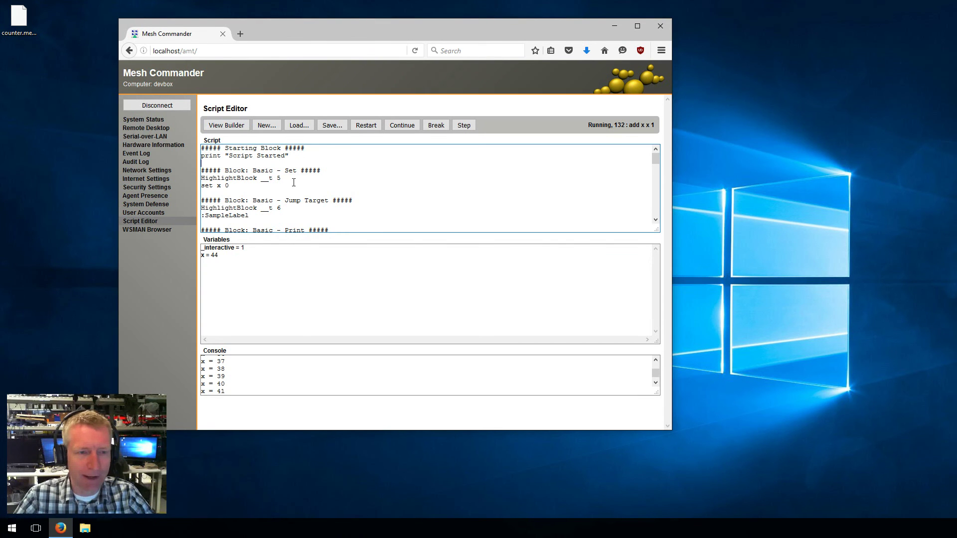
pyautogui.scroll(-10, 301, 207)
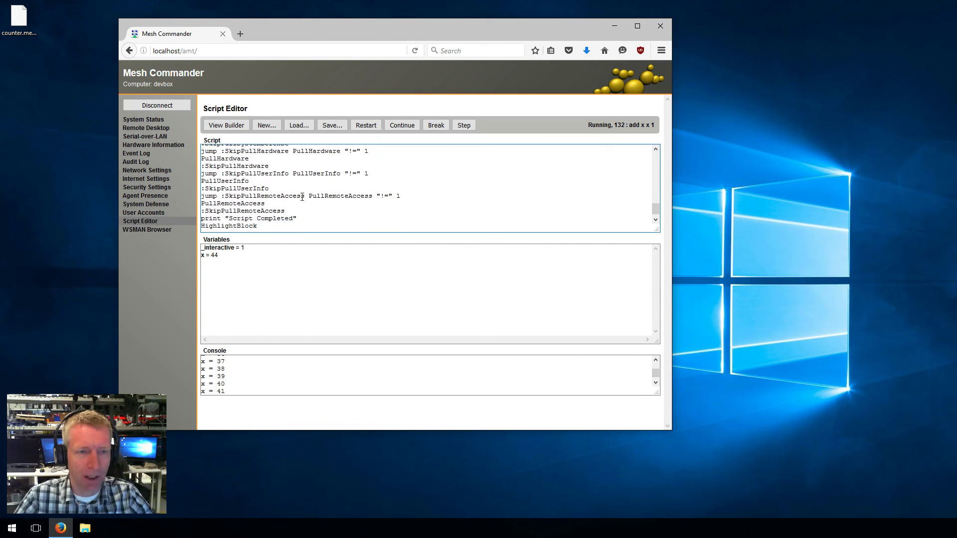
pyautogui.scroll(10, 302, 196)
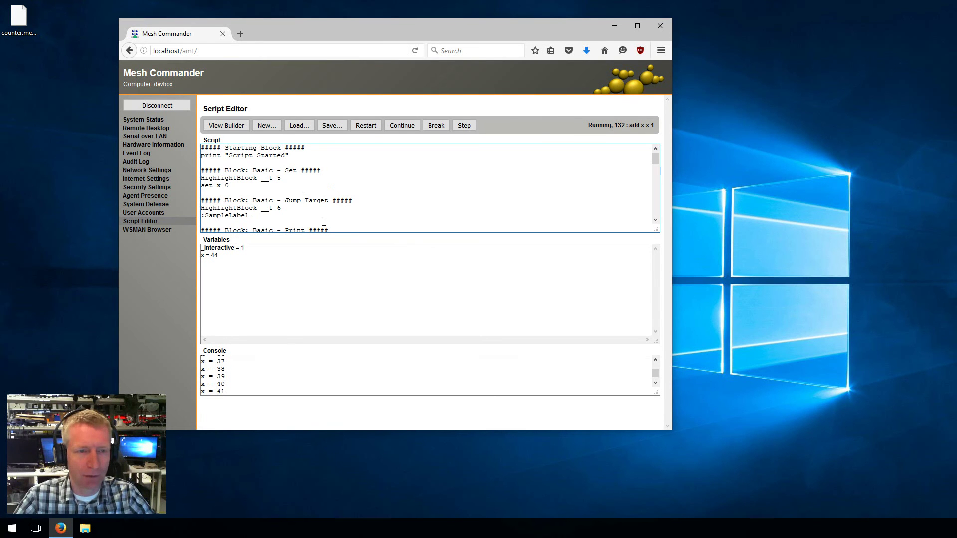
pyautogui.click(226, 126)
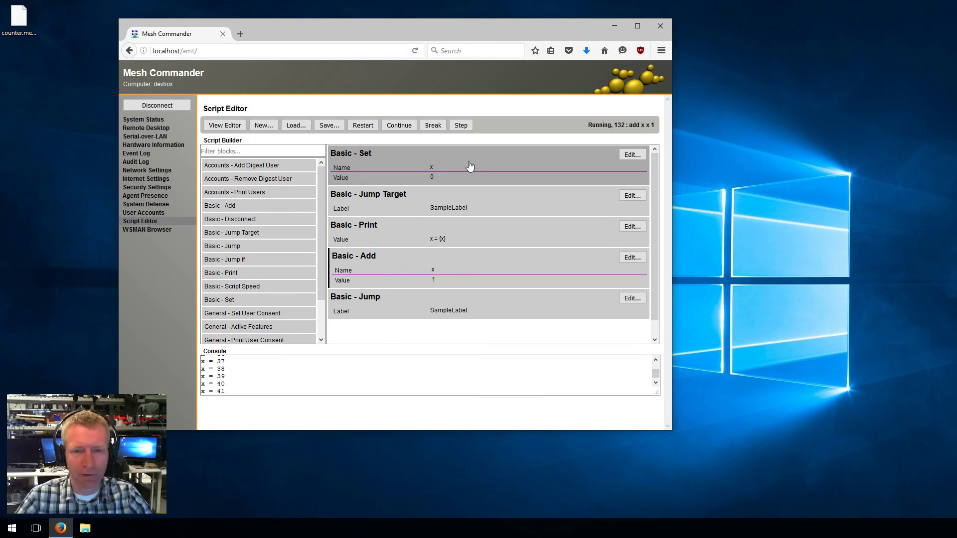
pyautogui.click(225, 125)
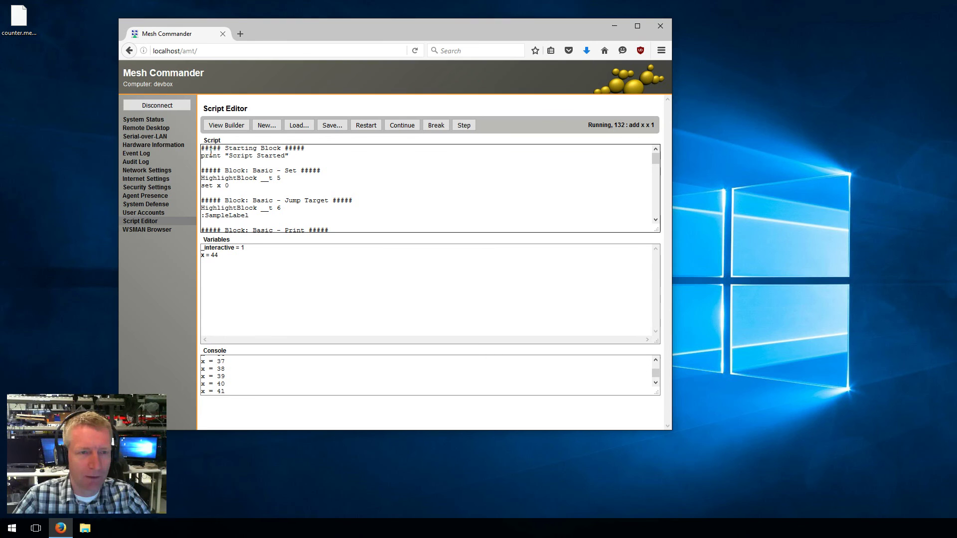
# Highlight the Script Started print, set x 0 and jump-target lines, then return to blocks
pyautogui.moveTo(210, 155); pyautogui.dragTo(311, 159)
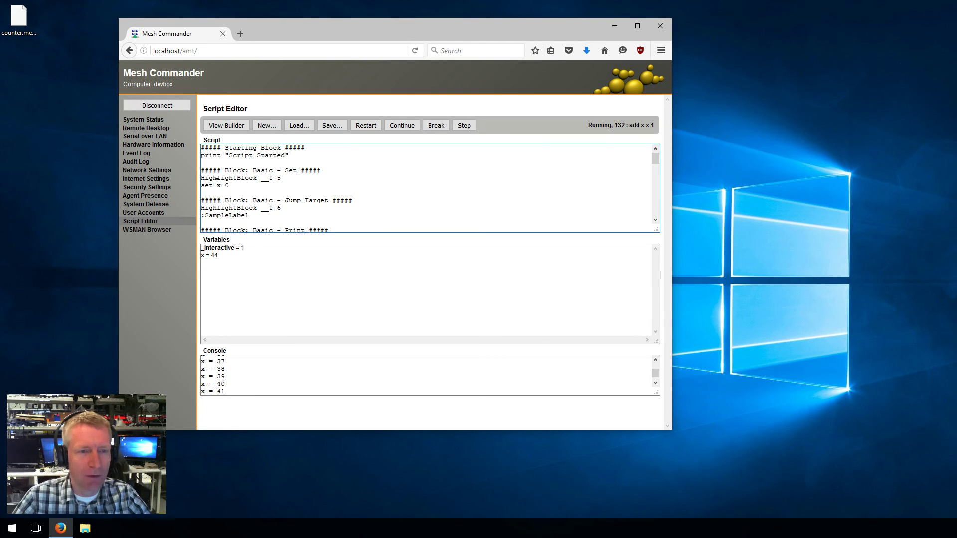
pyautogui.moveTo(230, 185); pyautogui.dragTo(204, 187)
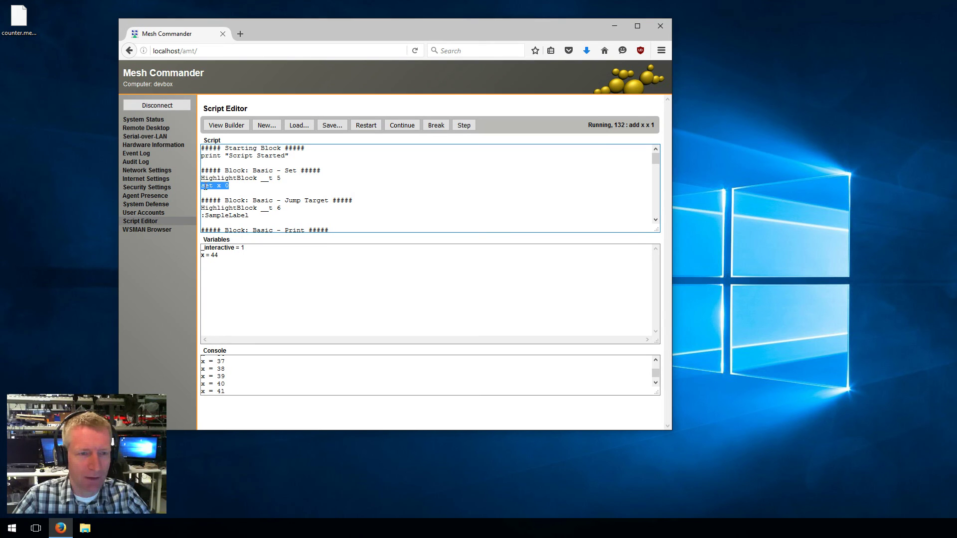
pyautogui.moveTo(267, 215); pyautogui.dragTo(250, 187)
pyautogui.scroll(-1, 239, 199)
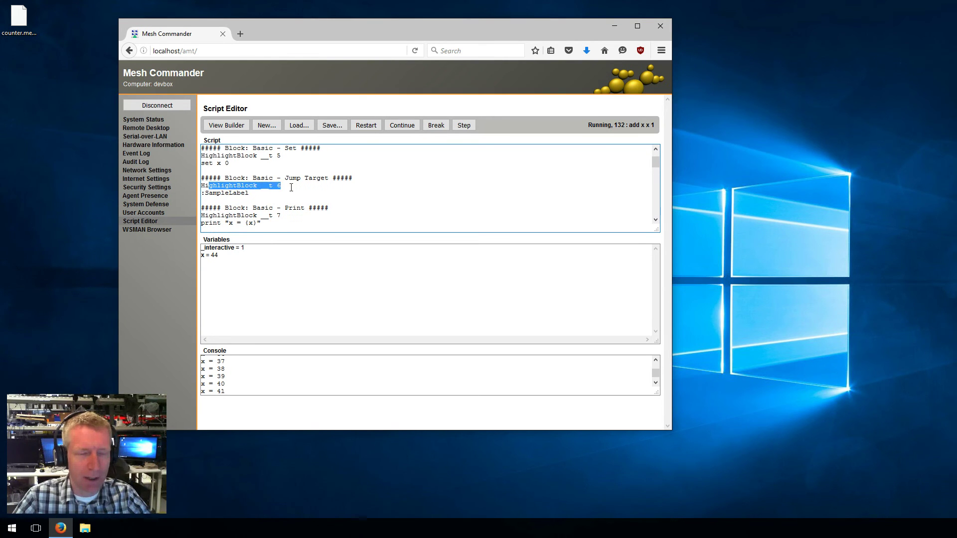
pyautogui.click(227, 125)
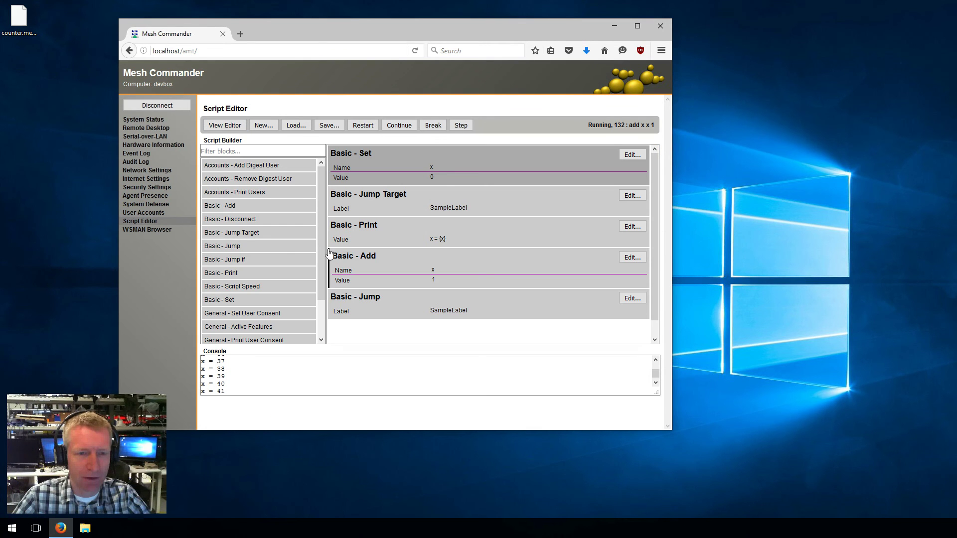
pyautogui.click(224, 126)
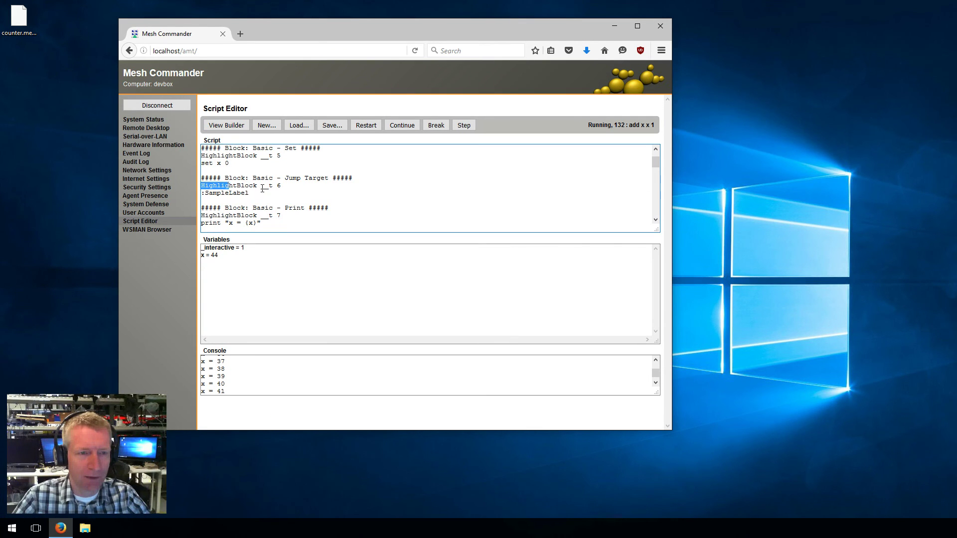
pyautogui.scroll(-3, 334, 207)
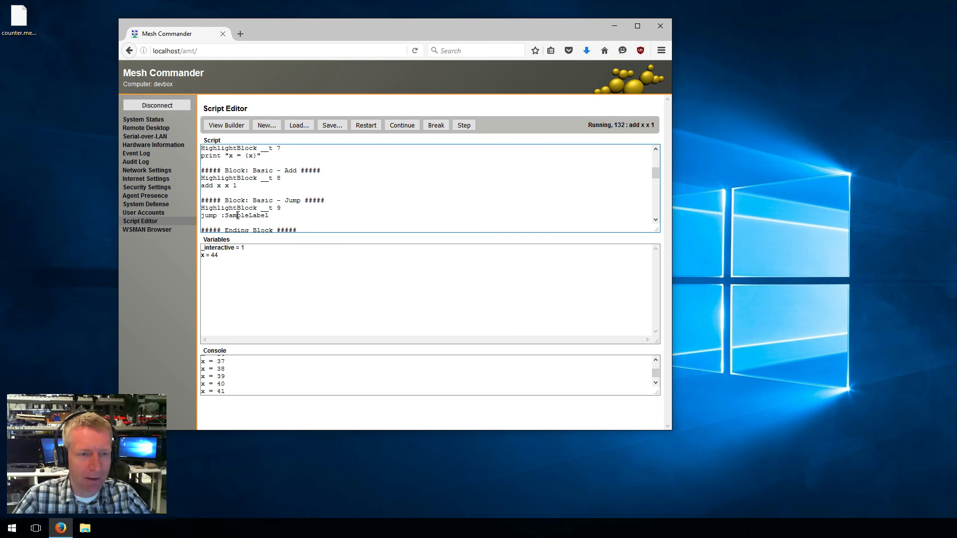
pyautogui.scroll(-2, 303, 215)
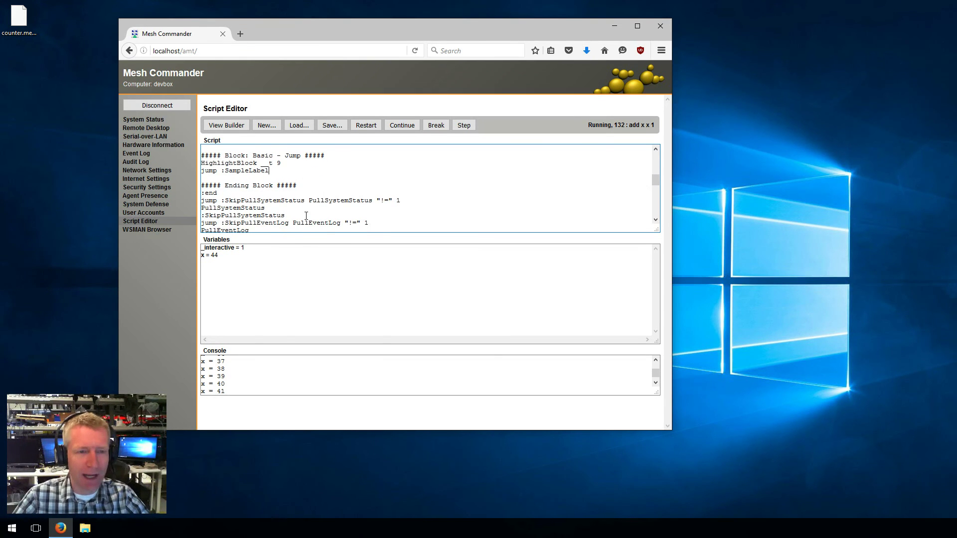
pyautogui.scroll(-4, 306, 215)
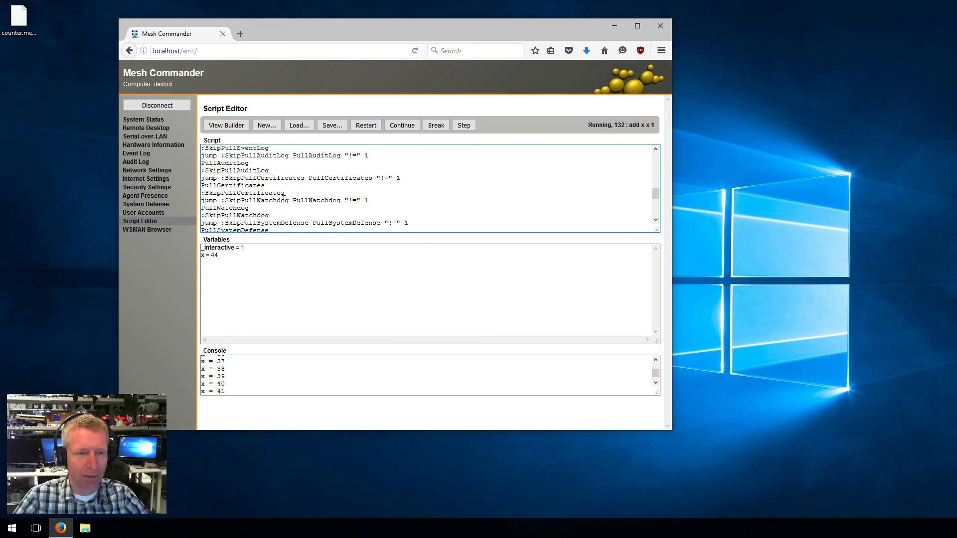
pyautogui.scroll(10, 283, 198)
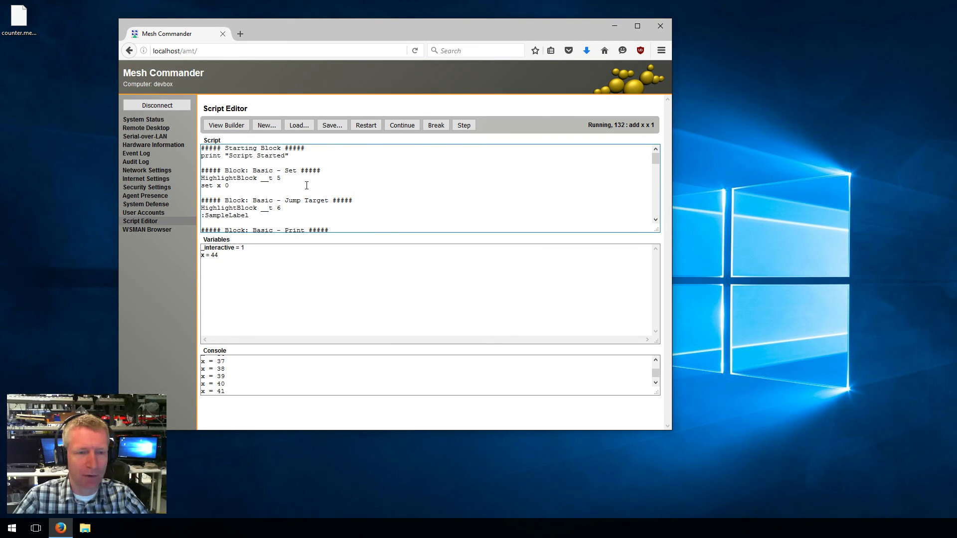
pyautogui.click(226, 125)
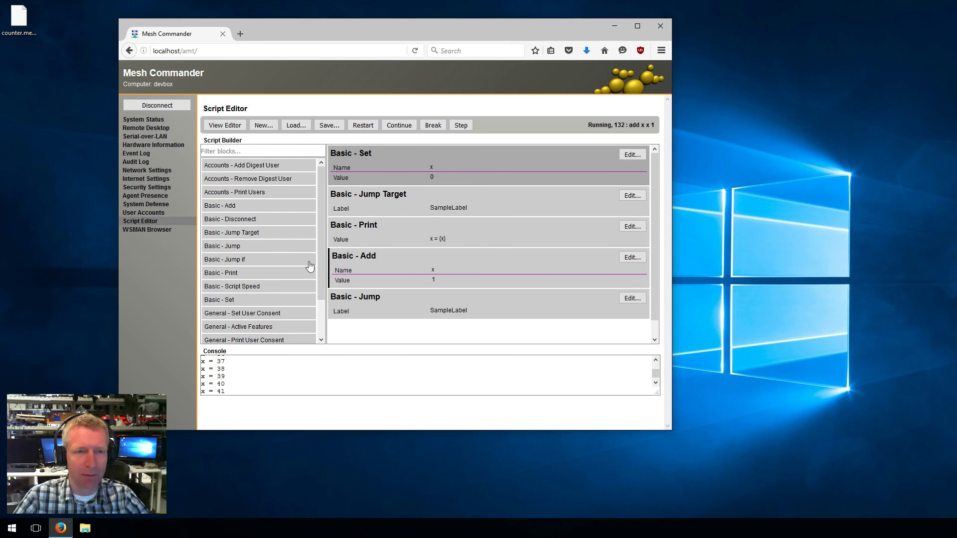
pyautogui.click(225, 125)
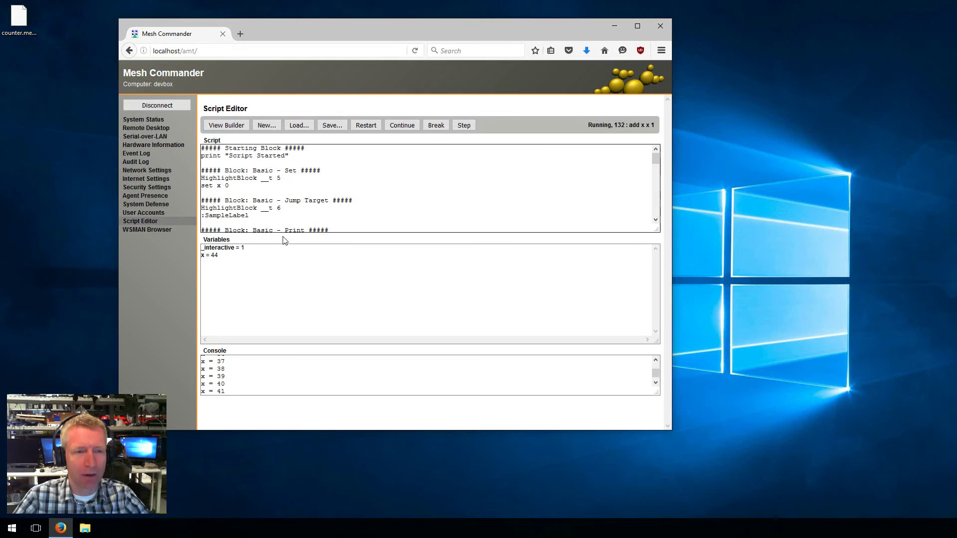
pyautogui.click(237, 128)
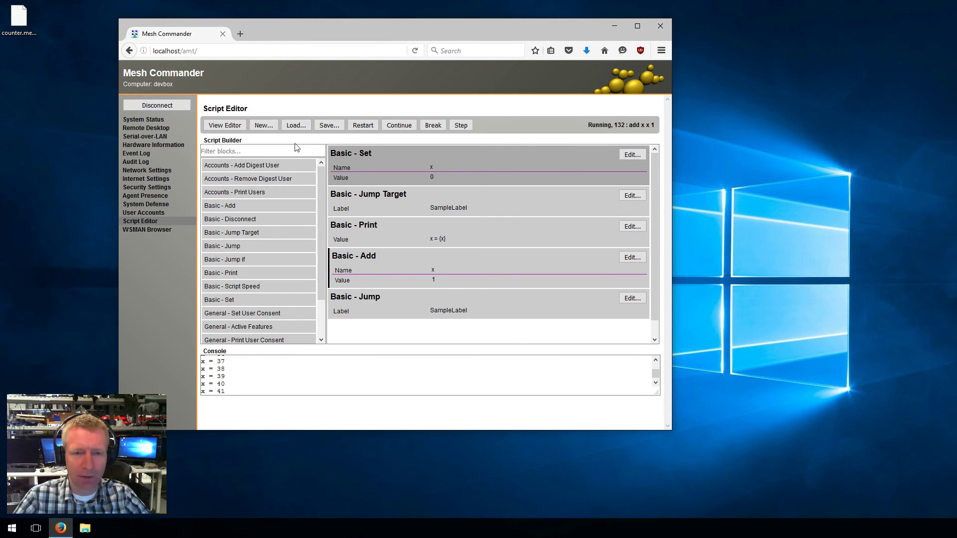
# Delete the Basic - Jump block and start a new, empty script
pyautogui.rightClick(520, 309)
pyautogui.click(536, 331)
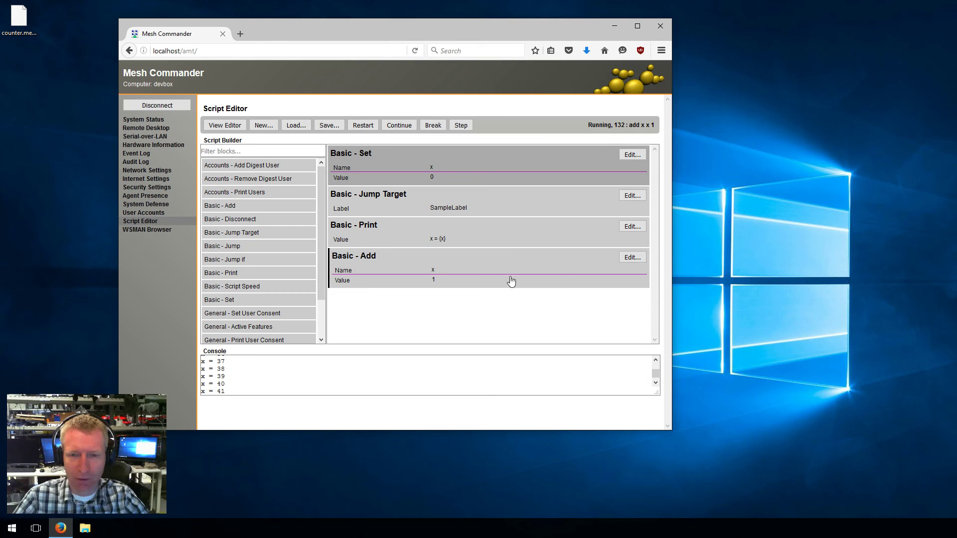
pyautogui.rightClick(509, 277)
pyautogui.click(433, 250)
pyautogui.click(260, 125)
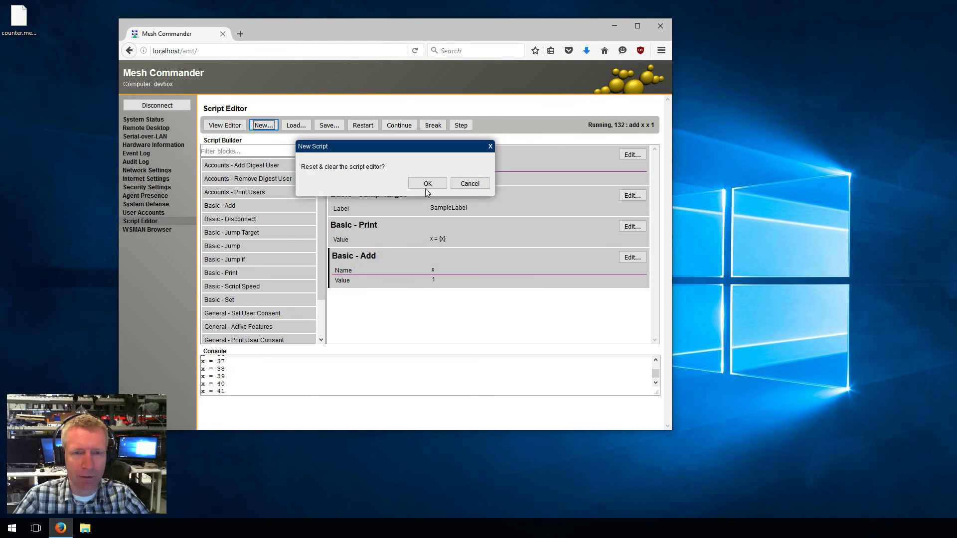
# Clear the script, check user accounts, and add an Add Digest User block for bob with a password
pyautogui.click(427, 185)
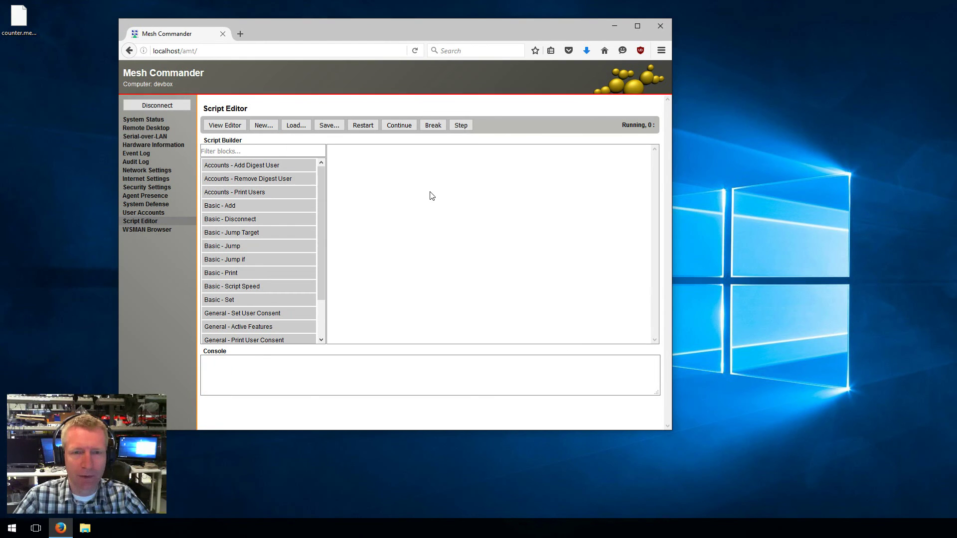
pyautogui.click(143, 214)
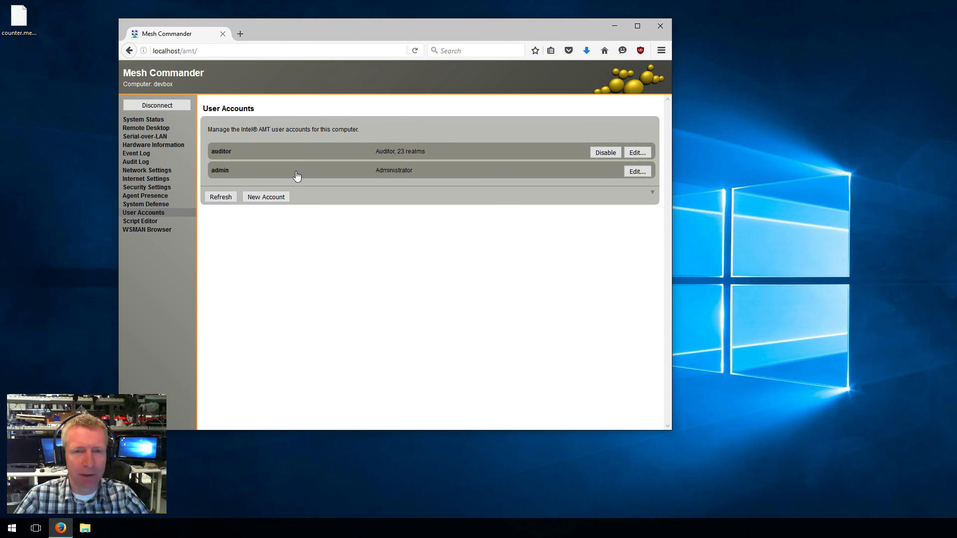
pyautogui.click(150, 222)
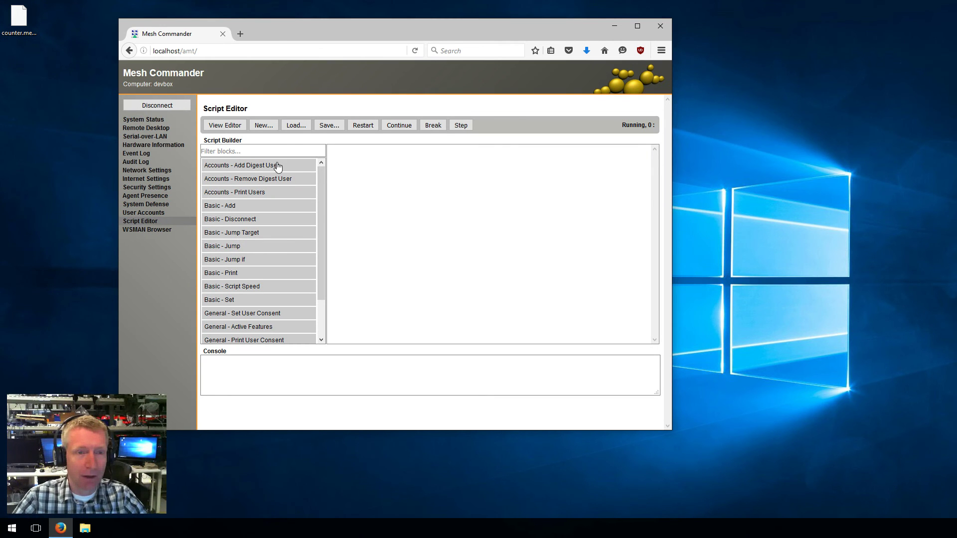
pyautogui.moveTo(277, 165); pyautogui.dragTo(397, 177)
pyautogui.click(630, 155)
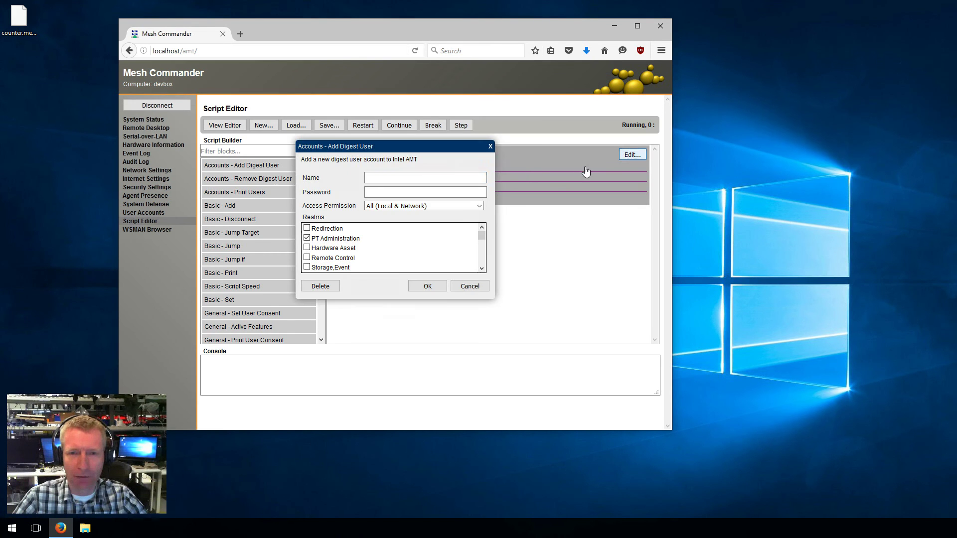
pyautogui.click(417, 196)
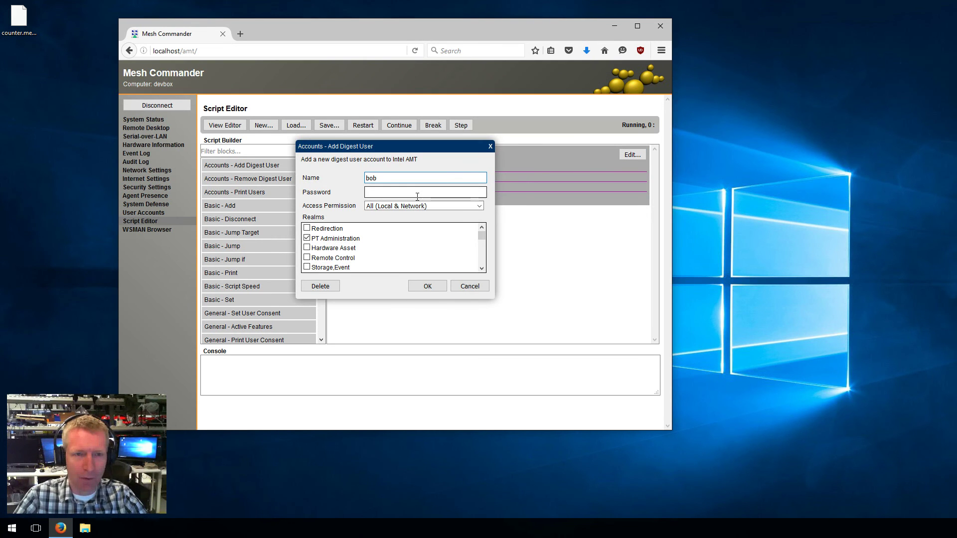
pyautogui.write('P@ssw0rd')
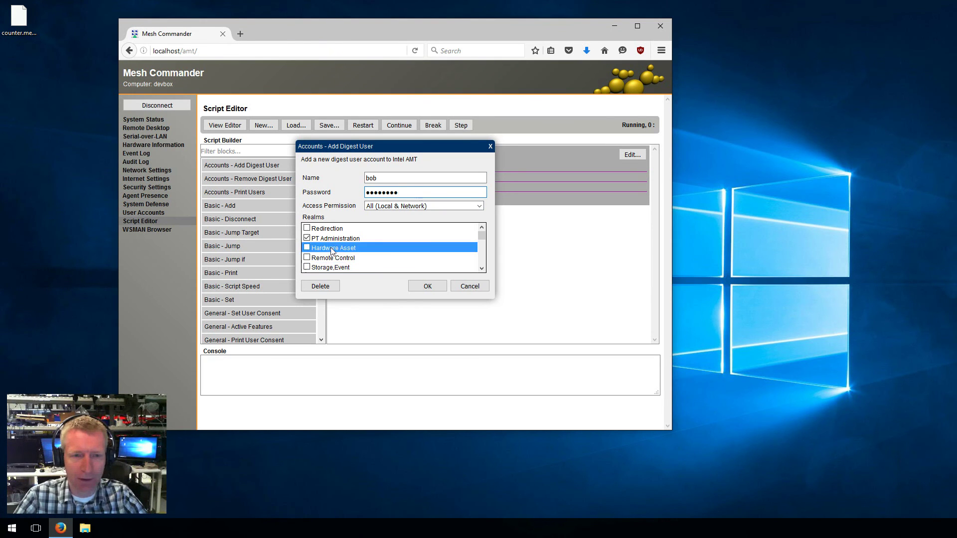
pyautogui.click(427, 286)
# Add a Local-only digest user joe with Hardware Asset, Remote Control, Storage/Event and Redirection realms
pyautogui.moveTo(256, 168); pyautogui.dragTo(489, 259)
pyautogui.click(631, 215)
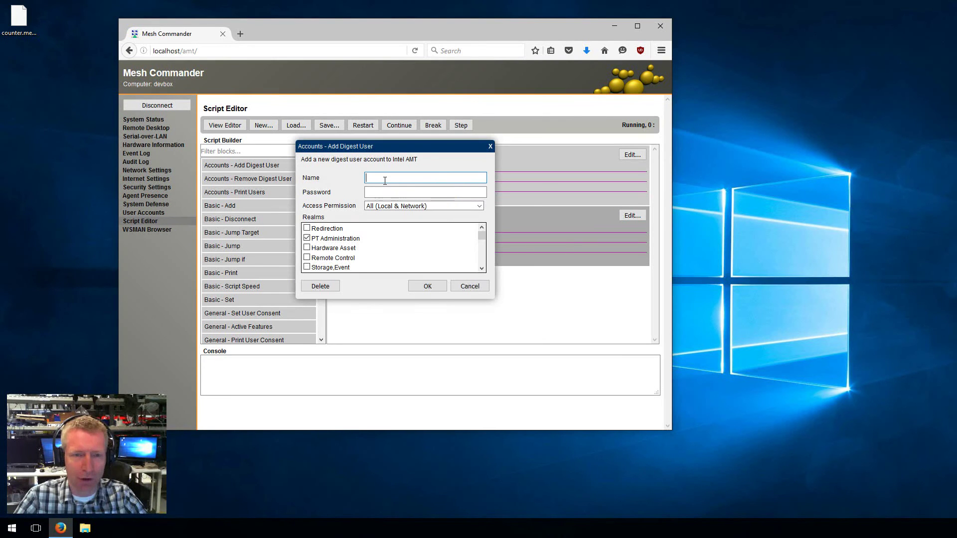
pyautogui.write('joe')
pyautogui.press('Tab')
pyautogui.write('P@ssw0rd')
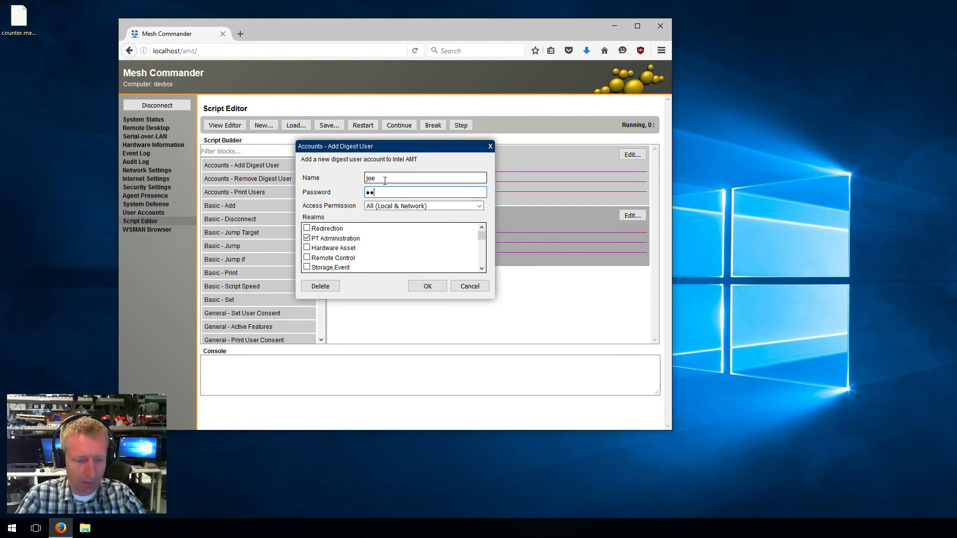
pyautogui.click(389, 209)
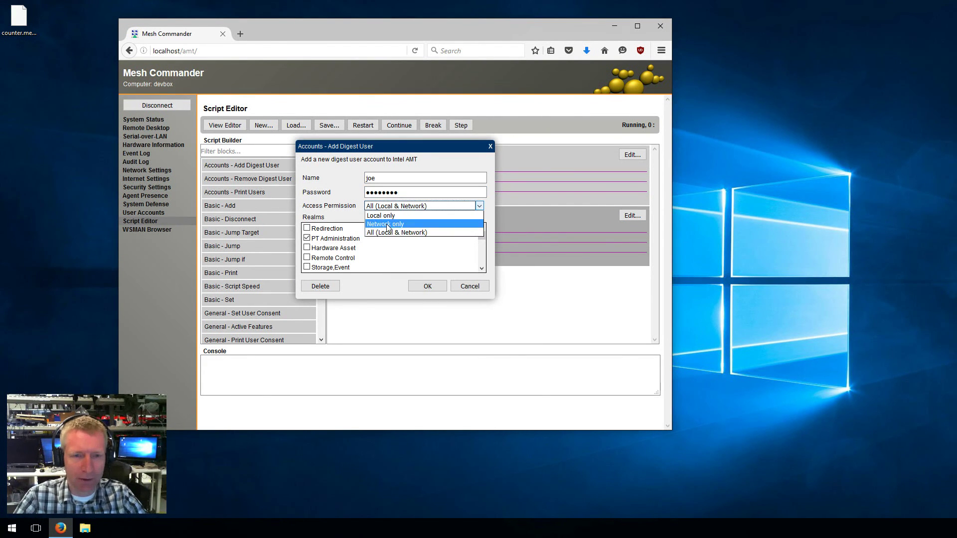
pyautogui.click(389, 220)
pyautogui.click(304, 248)
pyautogui.click(307, 238)
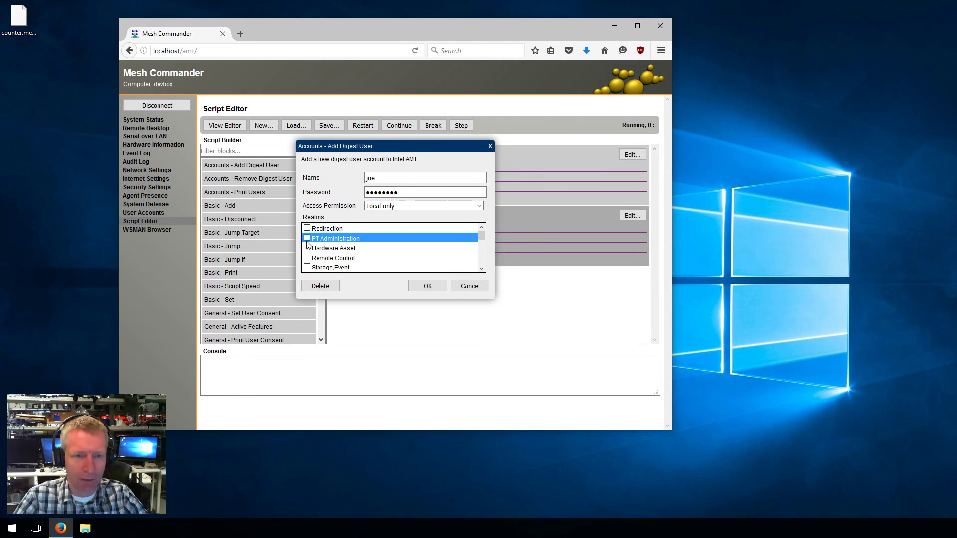
pyautogui.click(306, 248)
pyautogui.click(306, 257)
pyautogui.click(306, 267)
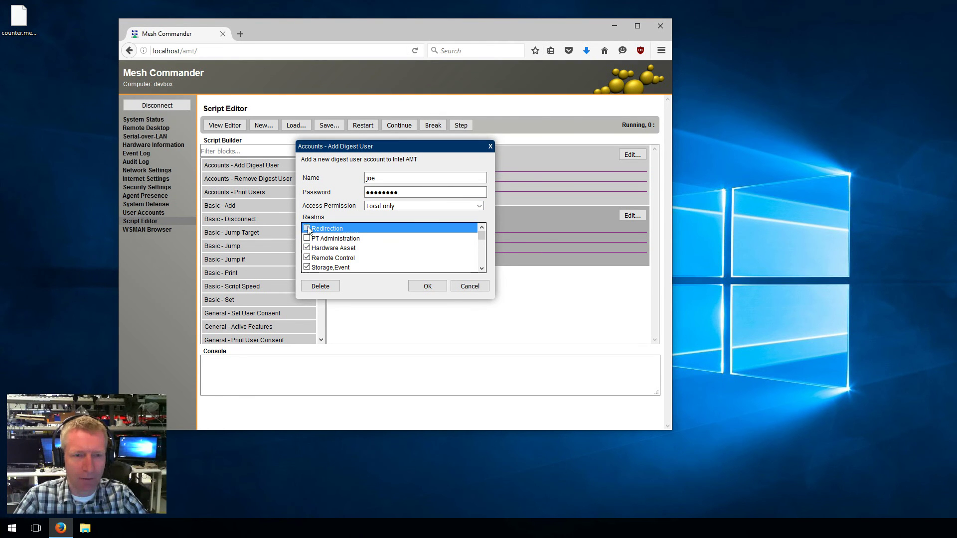
pyautogui.scroll(-3, 482, 256)
pyautogui.scroll(5, 483, 255)
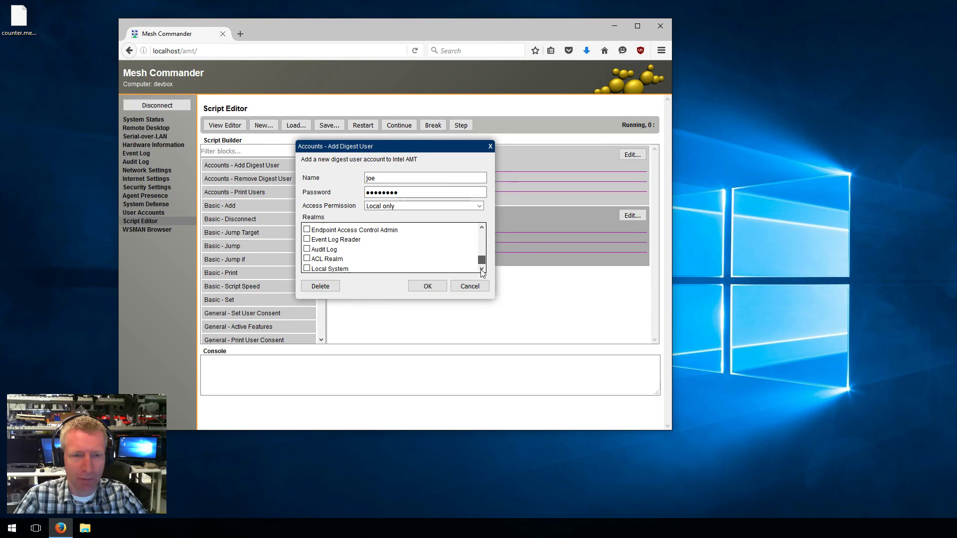
pyautogui.click(422, 288)
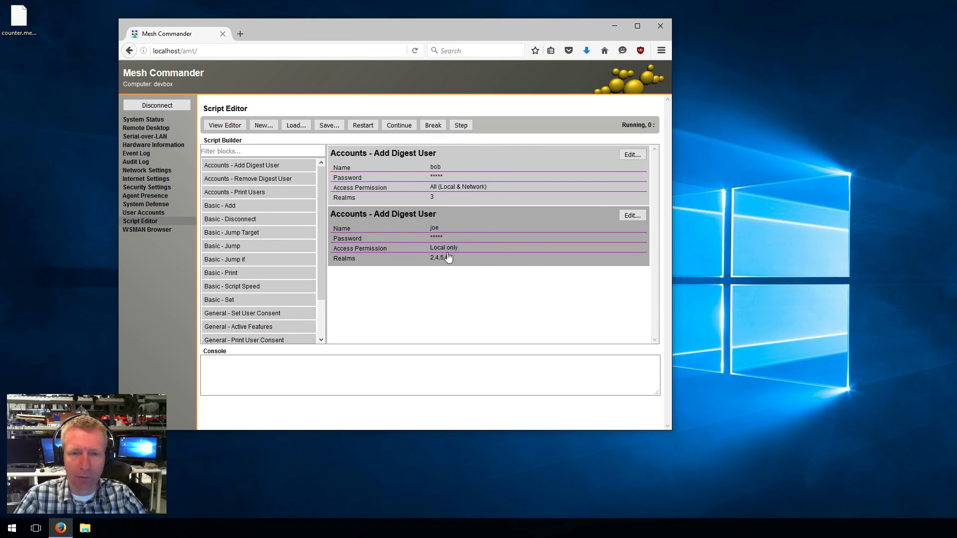
# Review joe's Add Digest User settings and close them without changes
pyautogui.click(626, 216)
pyautogui.scroll(-3, 393, 249)
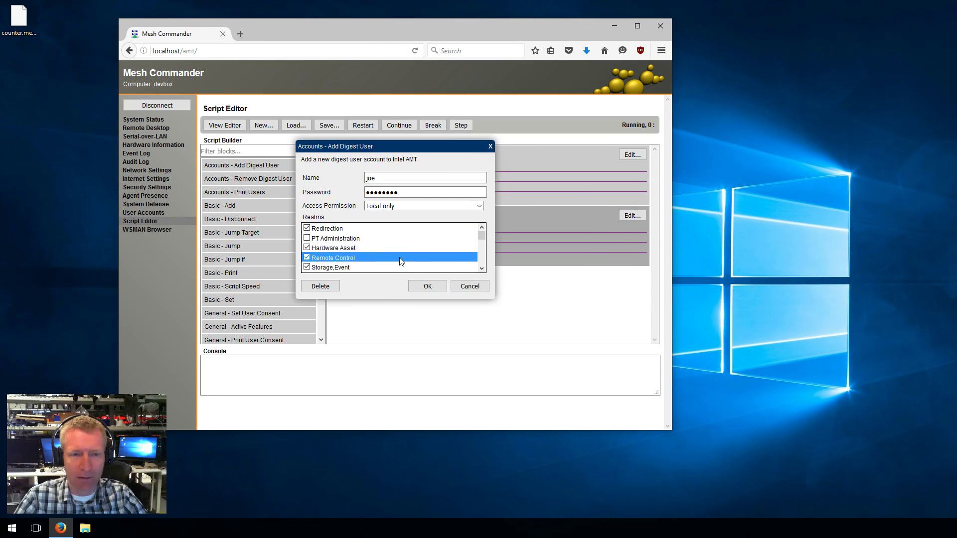
pyautogui.scroll(3, 399, 258)
pyautogui.click(471, 286)
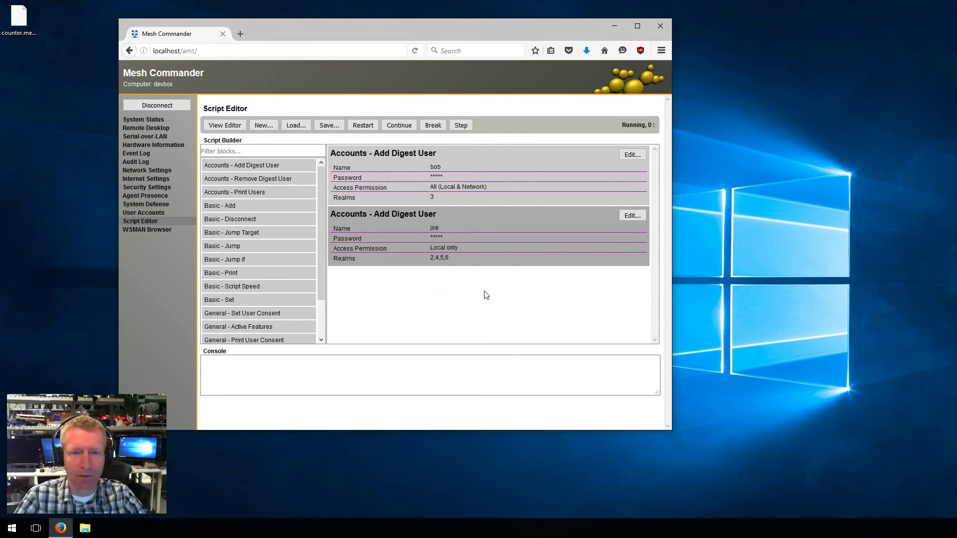
# Restart the script and let it run to completion
pyautogui.click(362, 125)
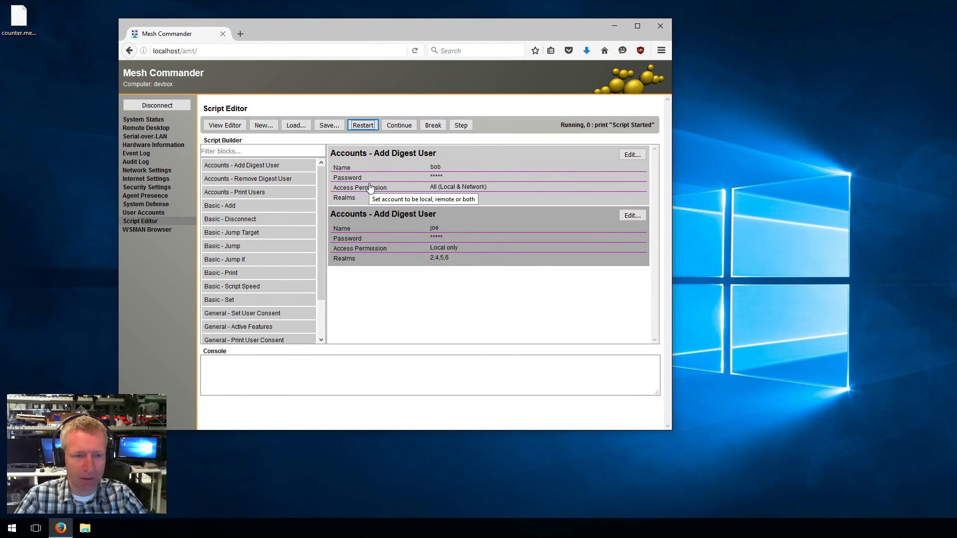
pyautogui.click(399, 126)
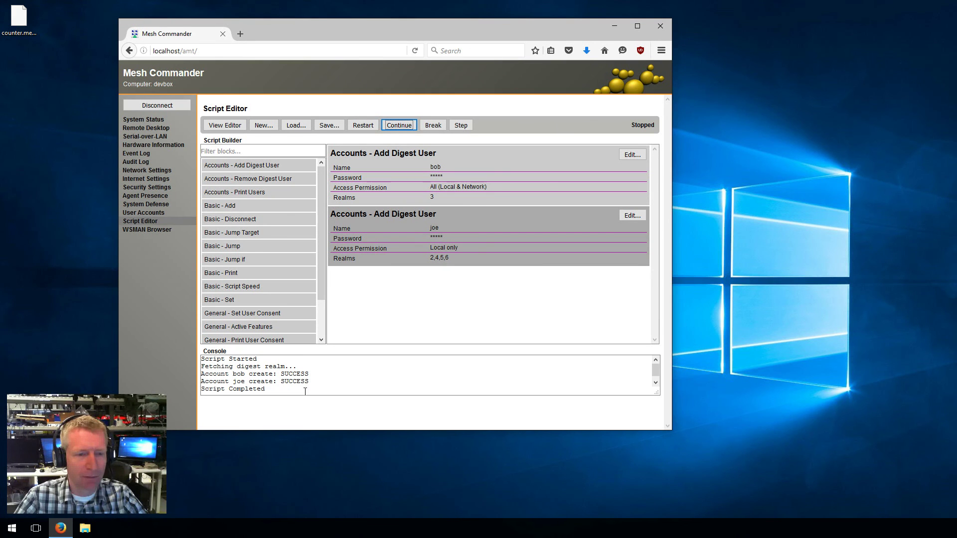
pyautogui.click(271, 391)
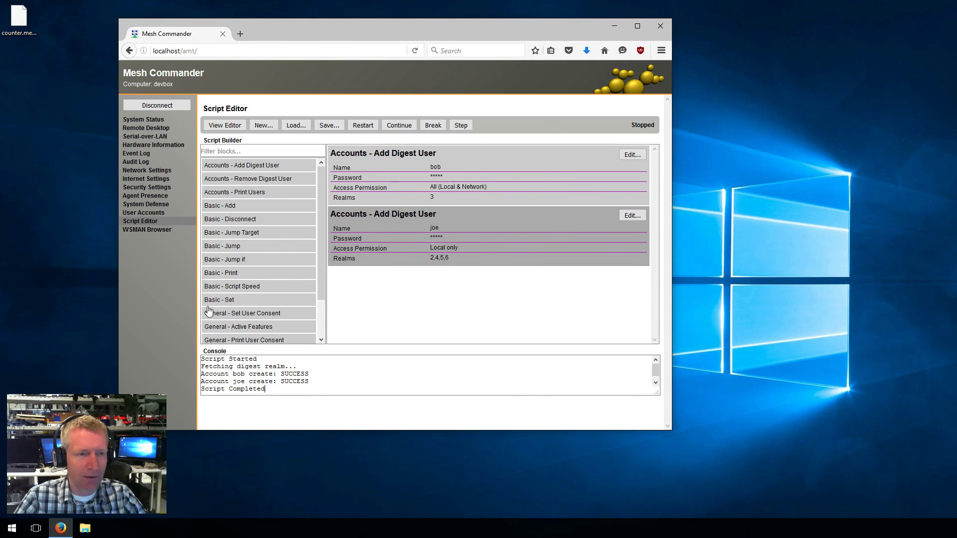
# Check joe's account permissions in User Accounts, then return to the Script Editor
pyautogui.click(144, 213)
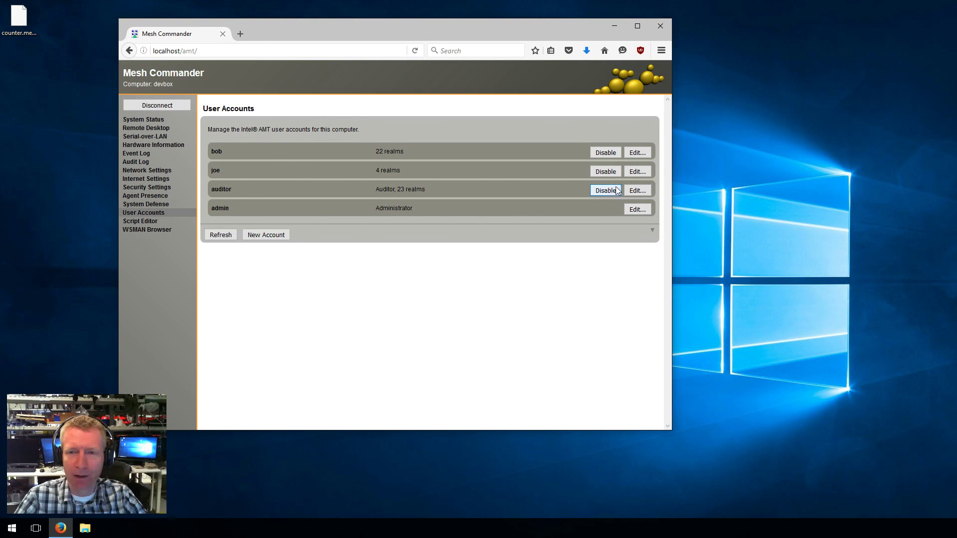
pyautogui.click(637, 171)
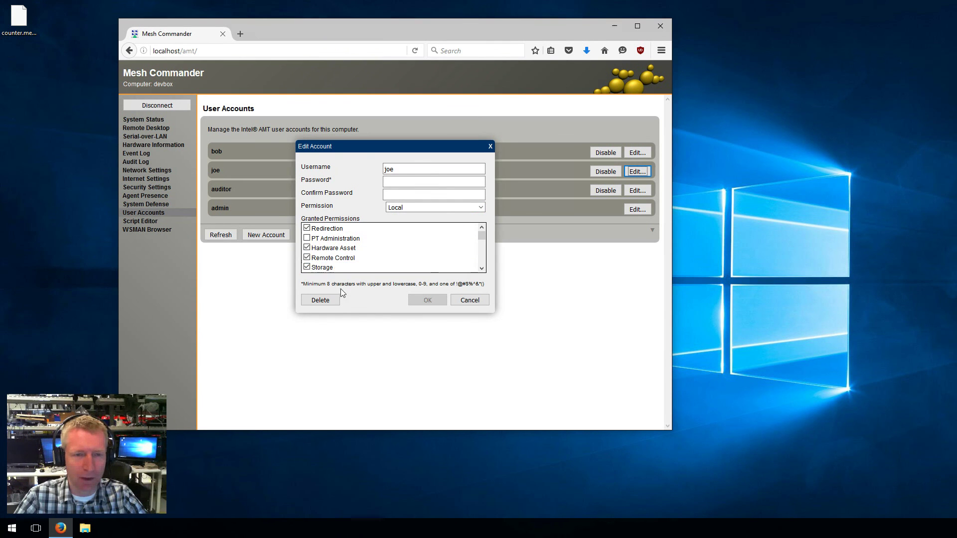
pyautogui.scroll(-4, 428, 249)
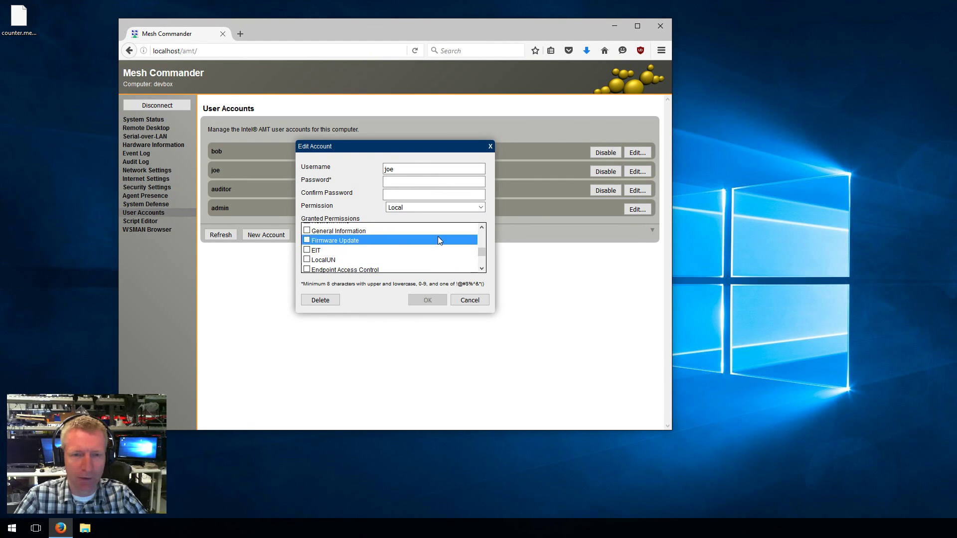
pyautogui.click(466, 301)
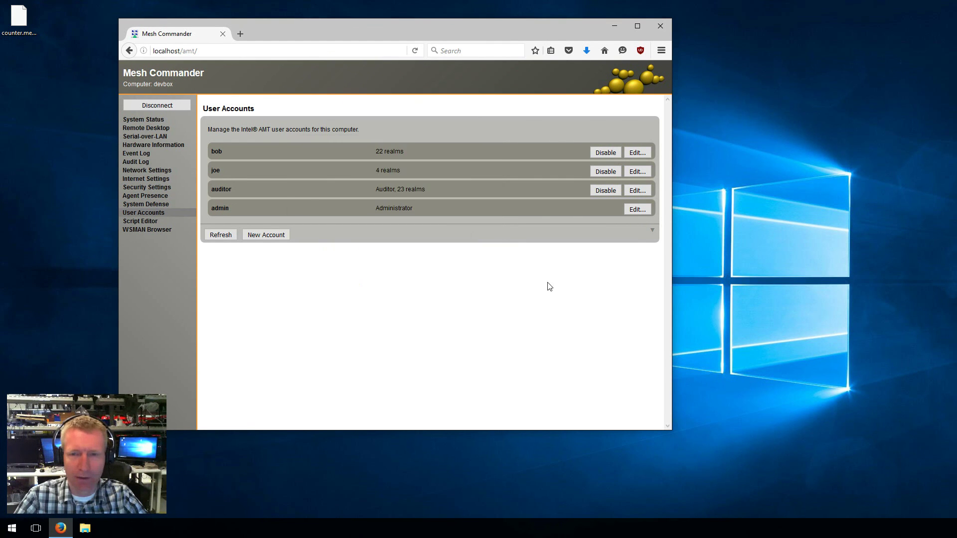
pyautogui.click(139, 220)
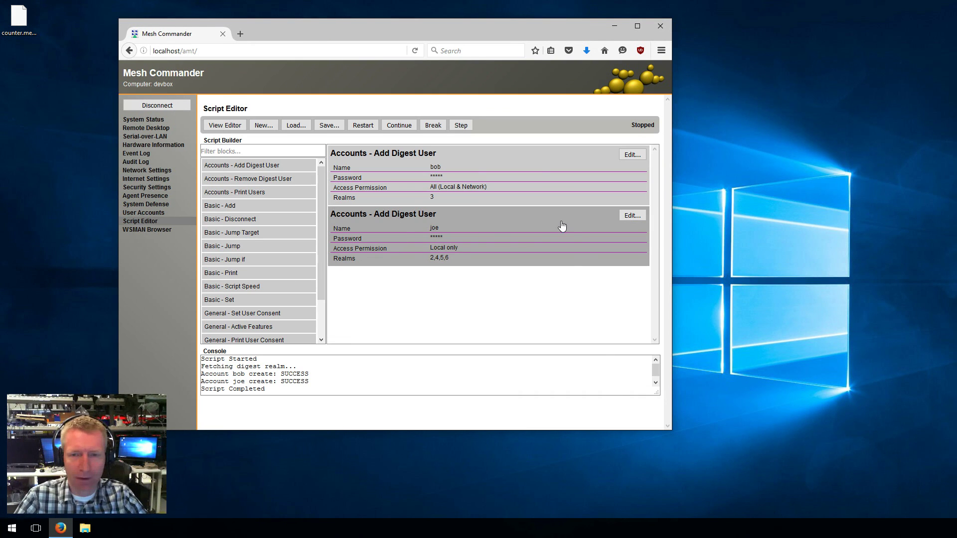
# Replace the bob and joe blocks with a Remove Digest User block for bob
pyautogui.rightClick(518, 230)
pyautogui.click(557, 251)
pyautogui.rightClick(479, 179)
pyautogui.click(494, 201)
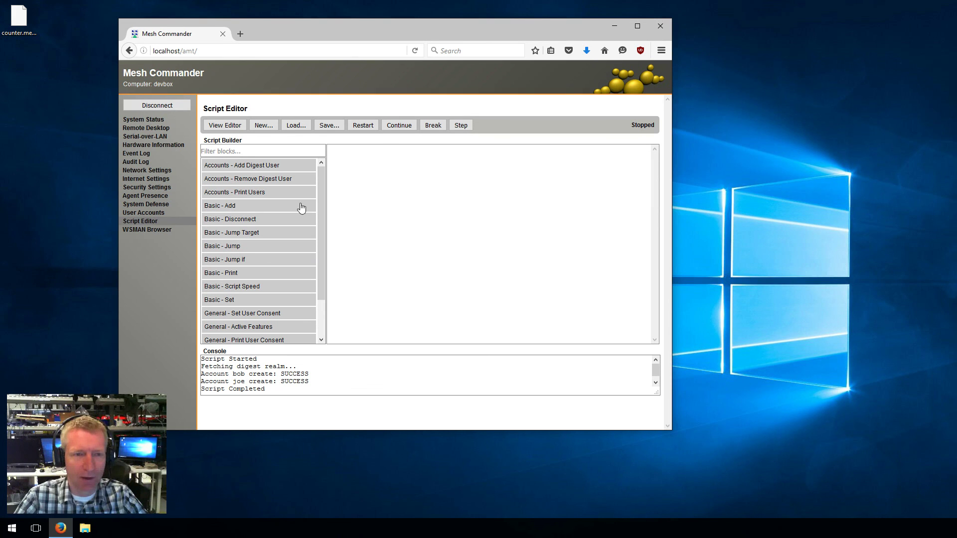
pyautogui.moveTo(258, 185); pyautogui.dragTo(589, 170)
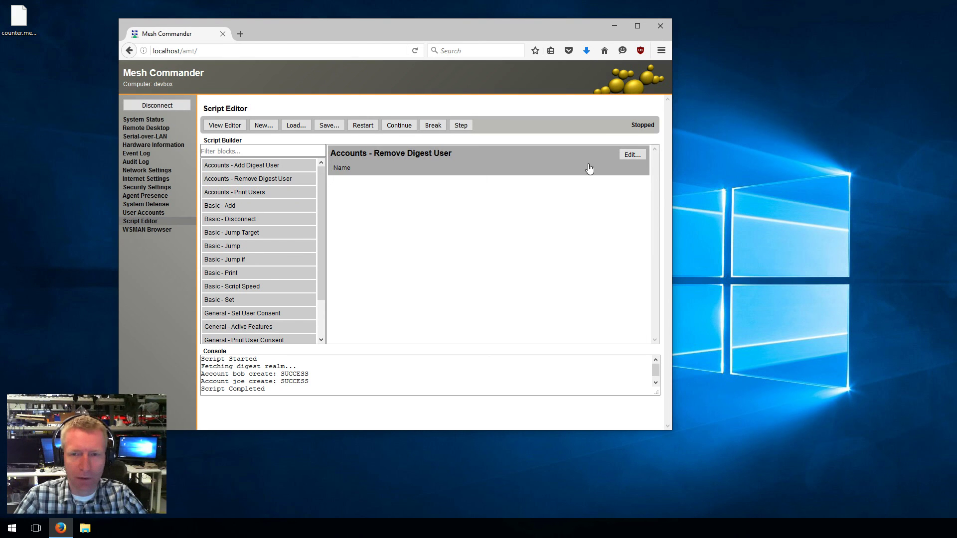
pyautogui.click(632, 154)
pyautogui.write('bob')
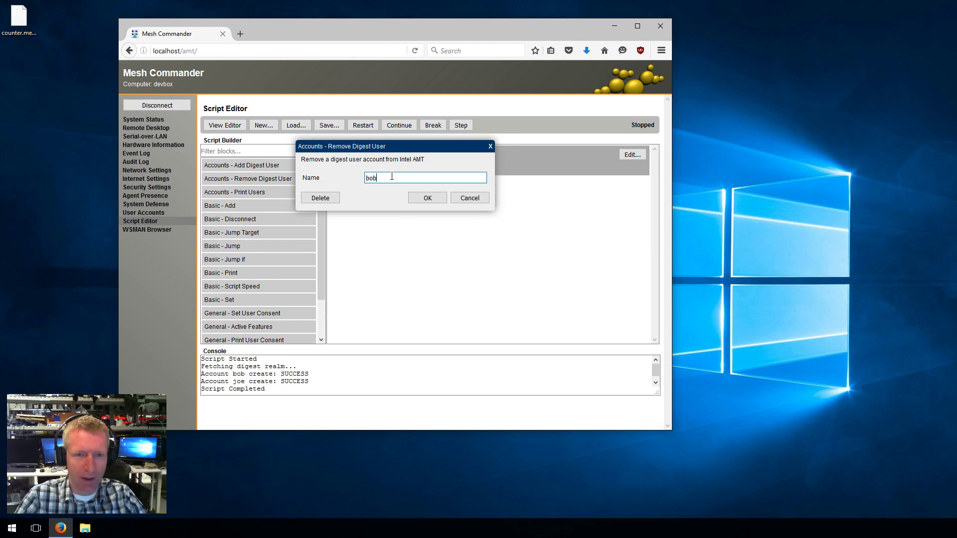
pyautogui.click(422, 198)
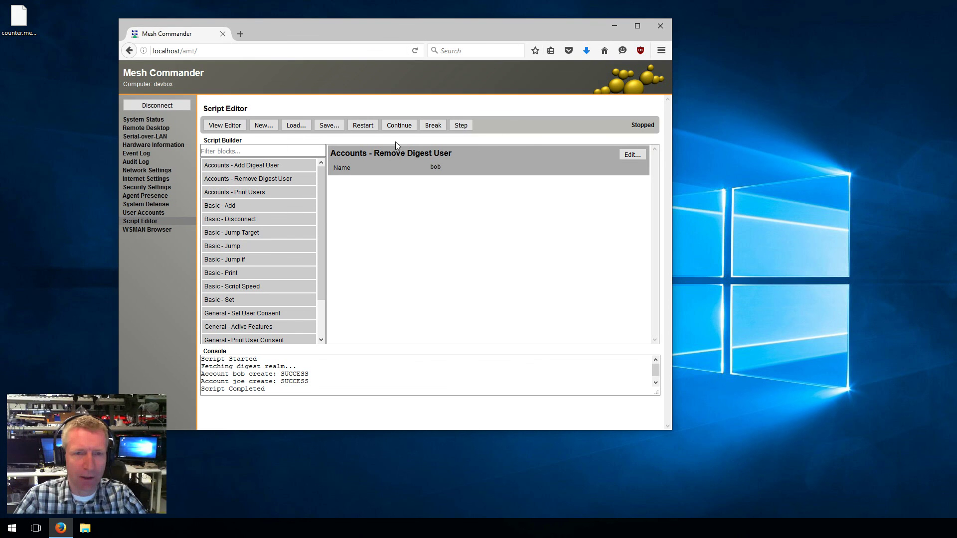
# Restart and run the removal, confirm bob is gone from accounts, and enlarge the console
pyautogui.click(363, 125)
pyautogui.click(399, 125)
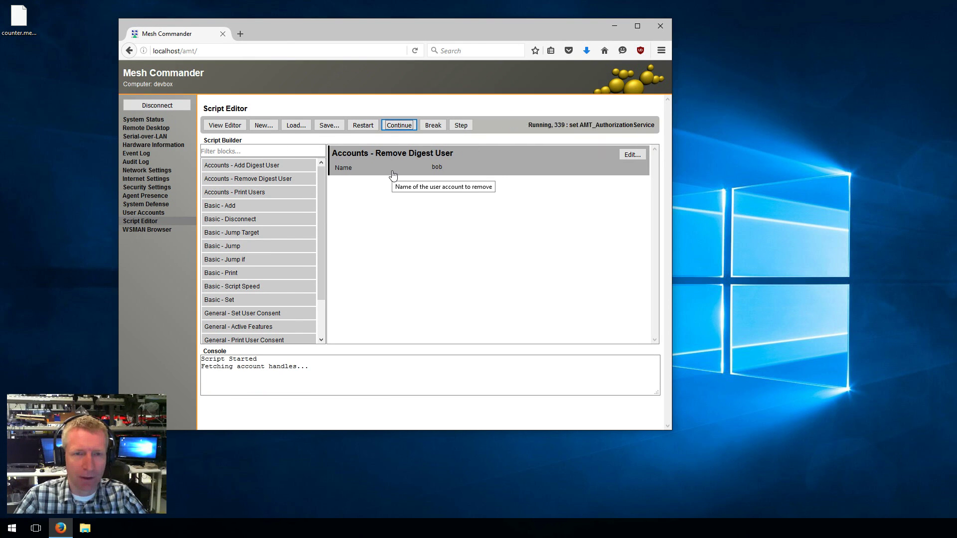
pyautogui.click(143, 212)
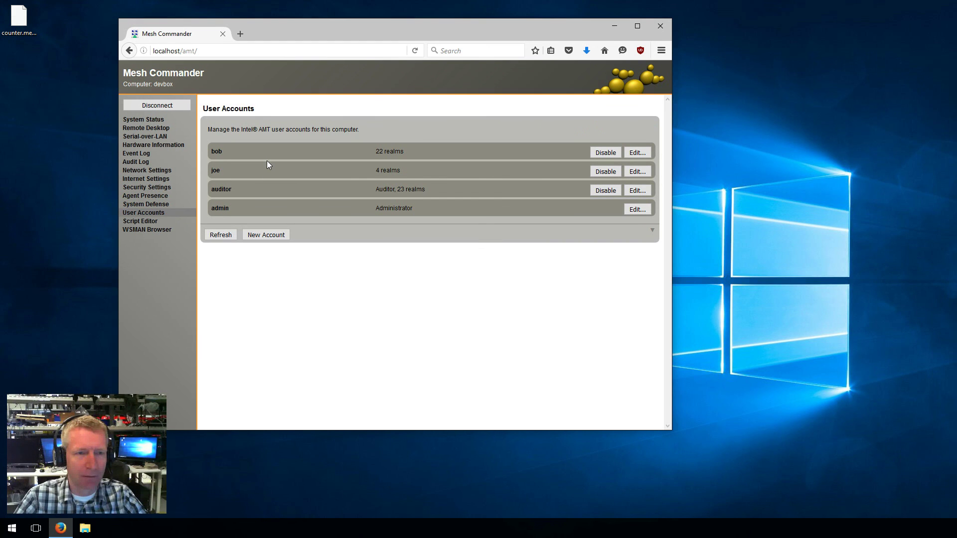
pyautogui.click(154, 221)
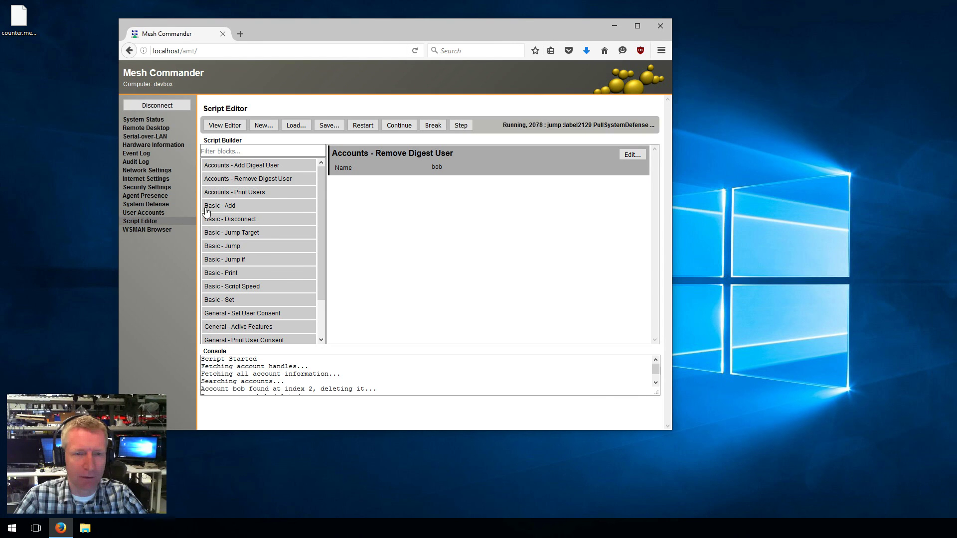
pyautogui.click(129, 214)
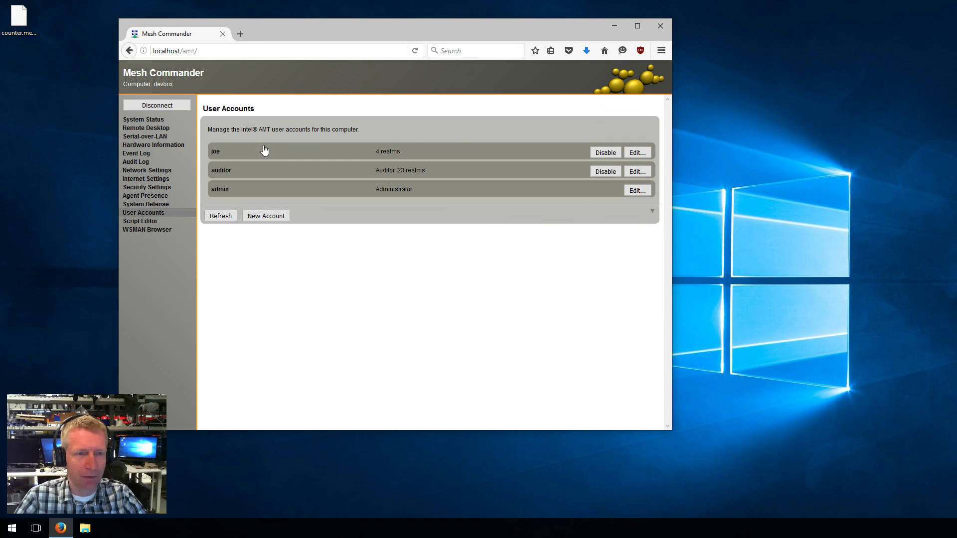
pyautogui.click(150, 221)
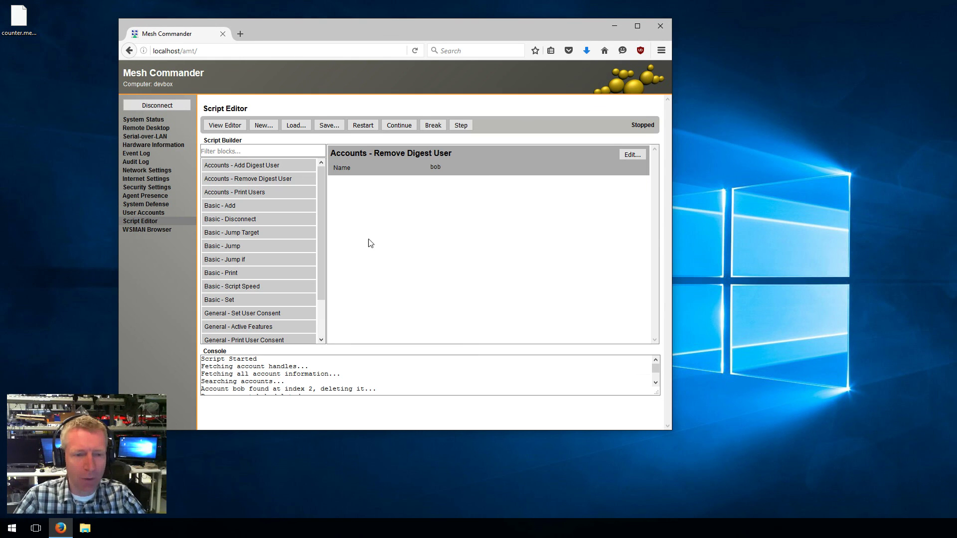
pyautogui.moveTo(656, 394); pyautogui.dragTo(656, 416)
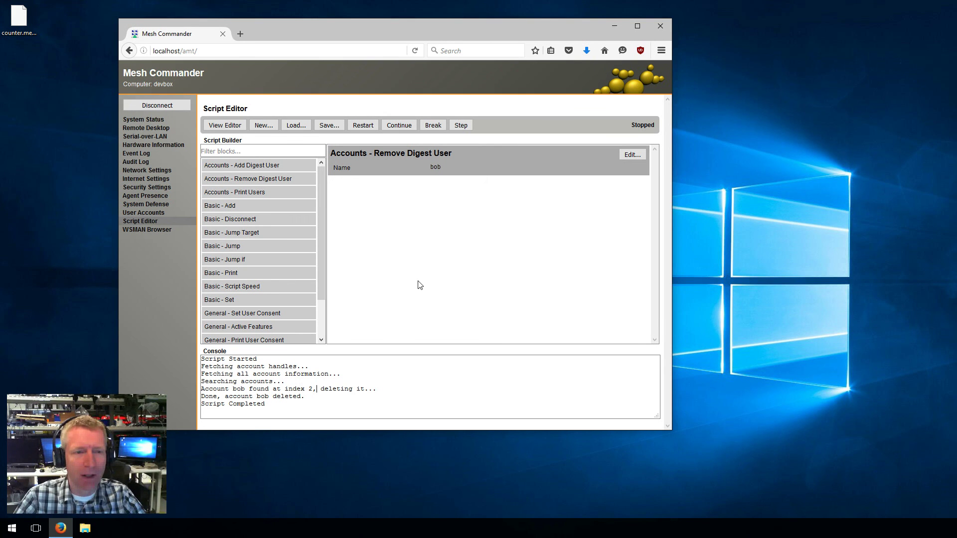
# Scroll through the generated code, where ToggleAccount is set to "bob"
pyautogui.click(228, 127)
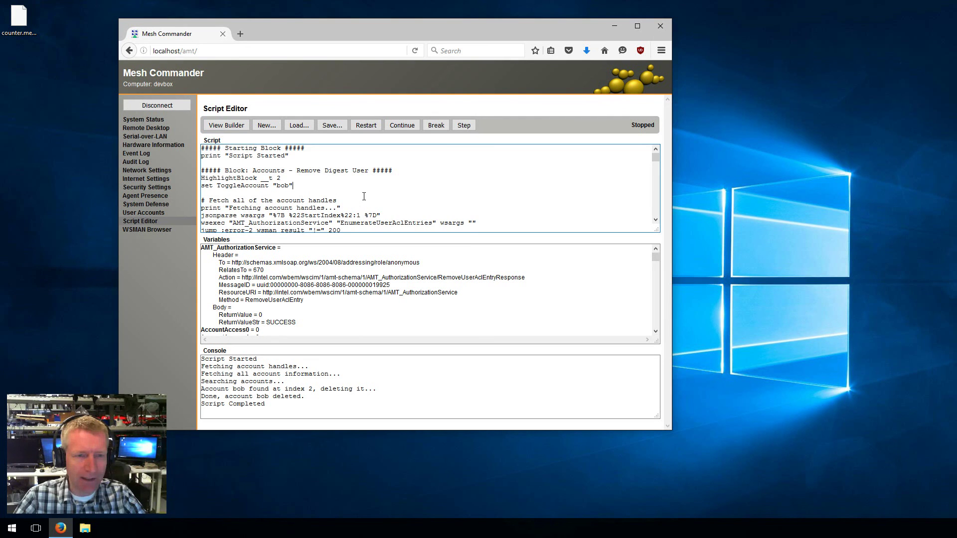
pyautogui.scroll(-1, 349, 194)
pyautogui.scroll(-6, 364, 197)
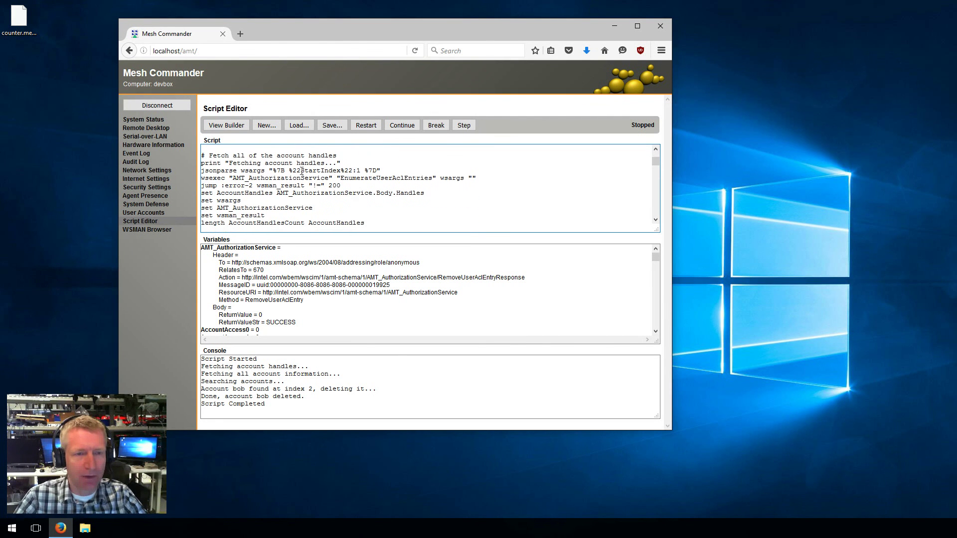
pyautogui.scroll(-8, 300, 178)
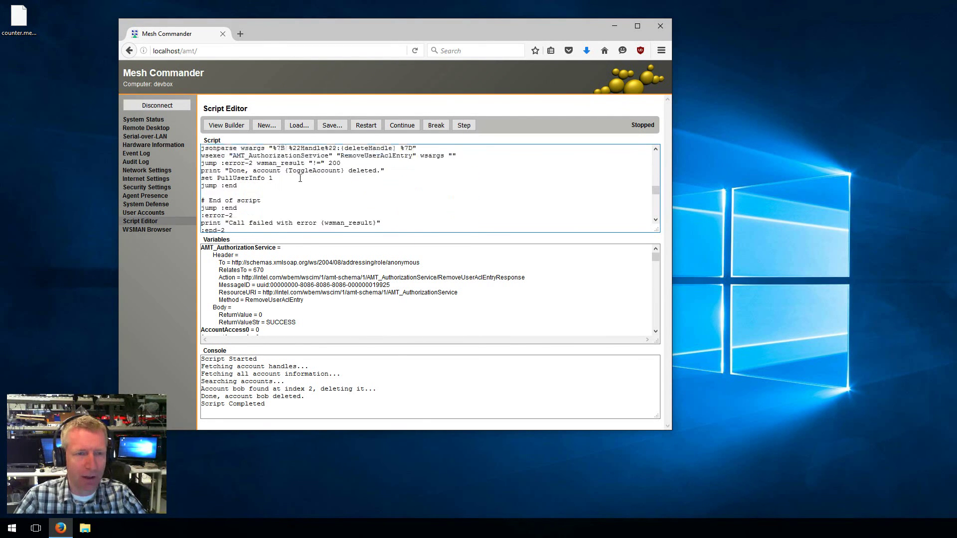
pyautogui.scroll(15, 299, 178)
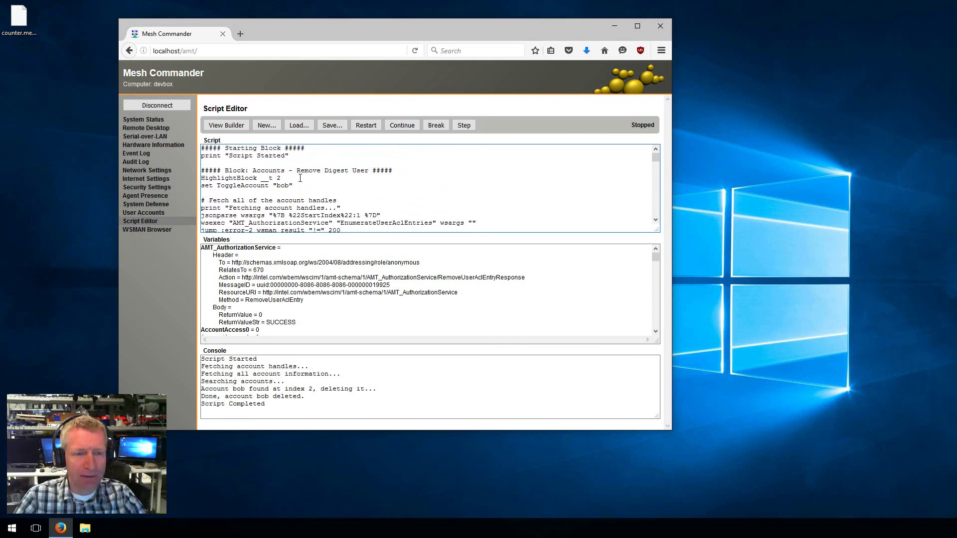
pyautogui.moveTo(229, 208); pyautogui.dragTo(248, 219)
pyautogui.click(247, 218)
pyautogui.scroll(-1, 239, 209)
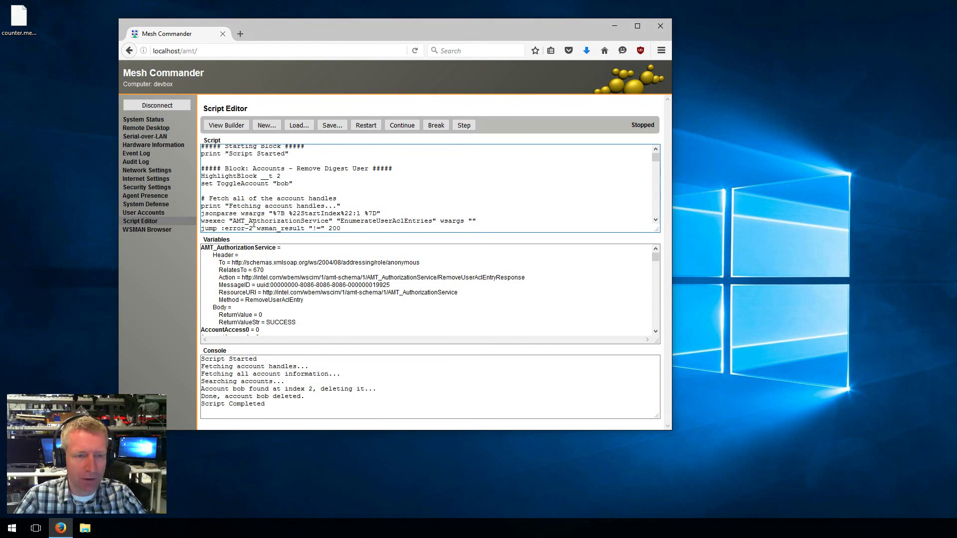
pyautogui.scroll(-6, 259, 192)
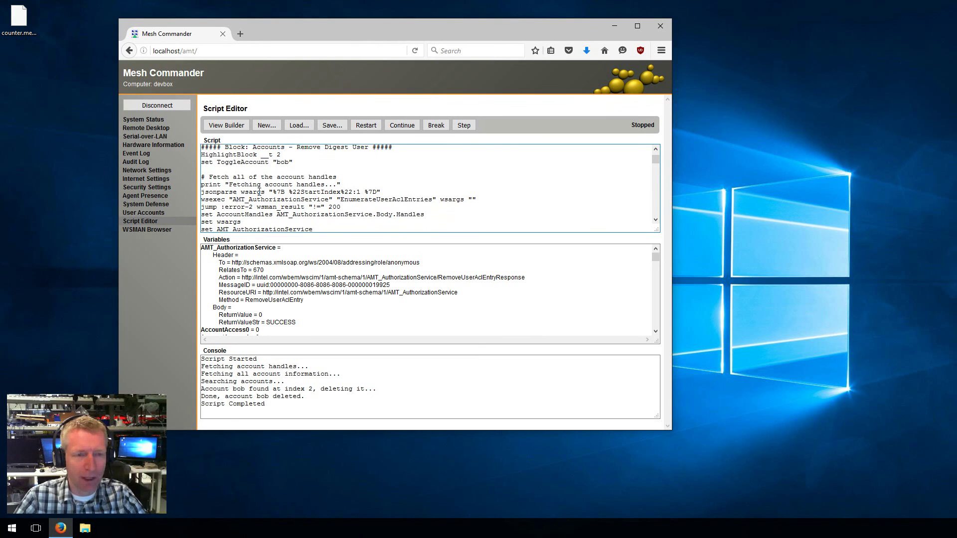
pyautogui.scroll(10, 259, 193)
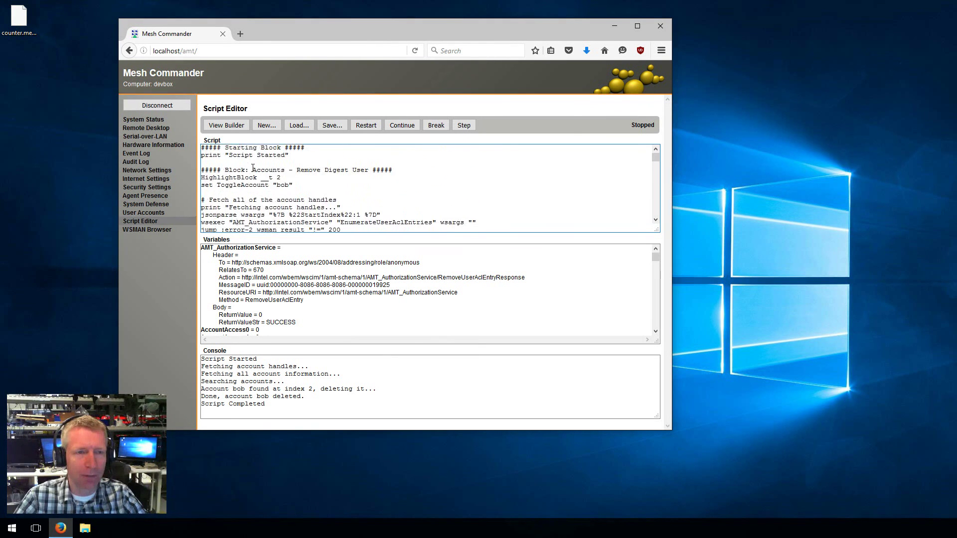
# Add a Basic - Script Speed block at the top with delay 20
pyautogui.click(226, 125)
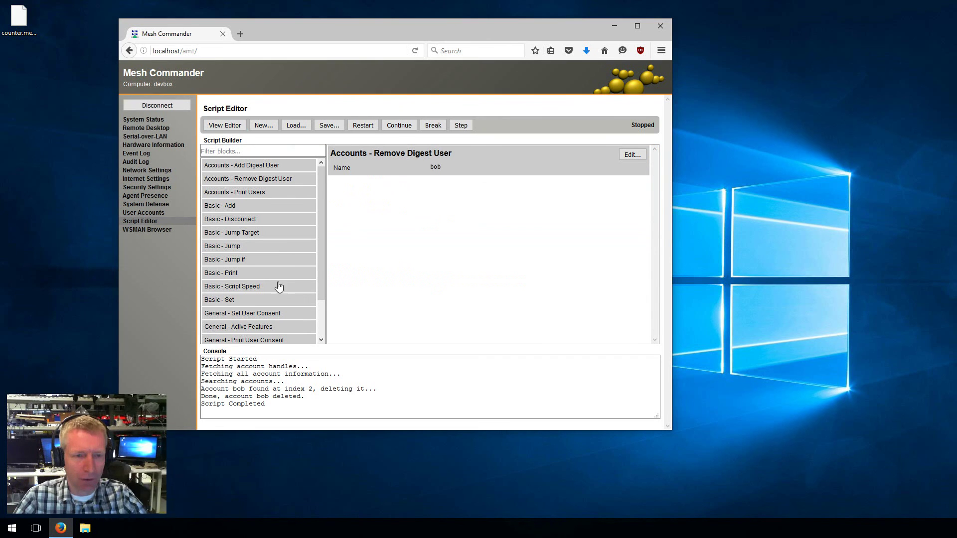
pyautogui.moveTo(241, 287); pyautogui.dragTo(363, 167)
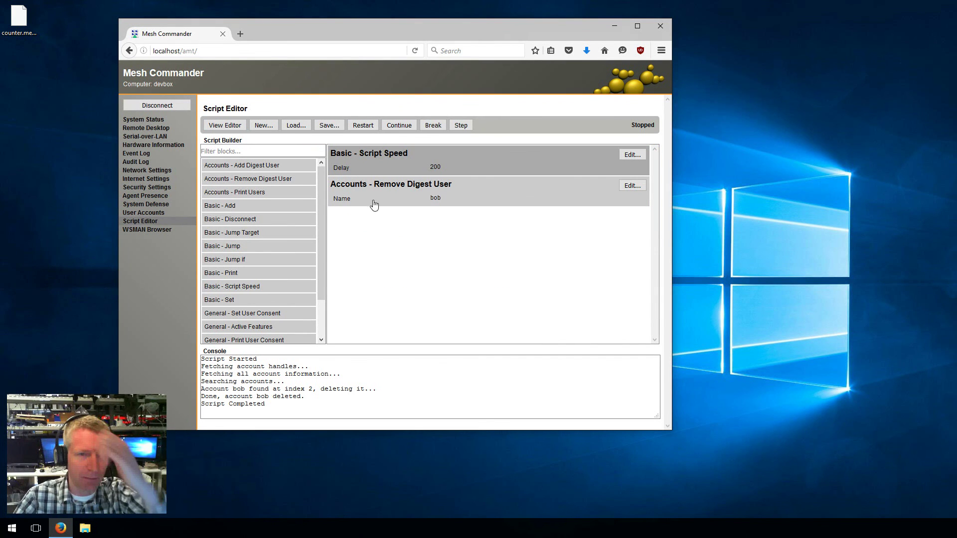
pyautogui.doubleClick(435, 169)
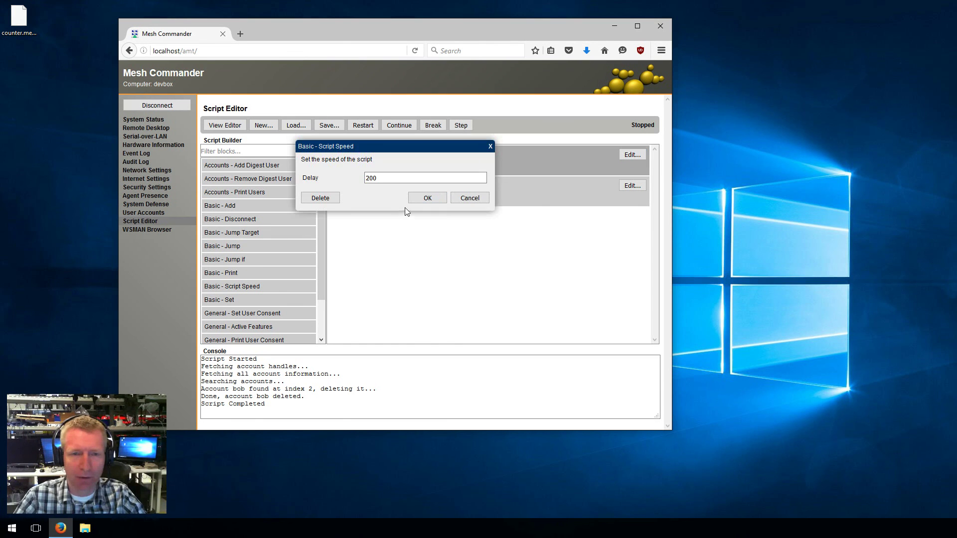
pyautogui.press('BackSpace')
pyautogui.click(425, 200)
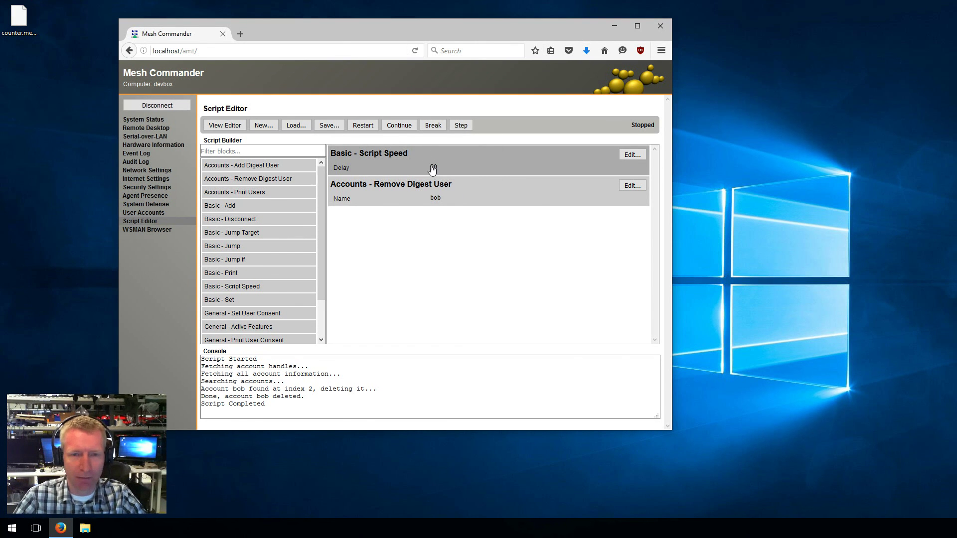
# Change the Remove Digest User name to joe and restart the script
pyautogui.click(445, 198)
pyautogui.click(631, 186)
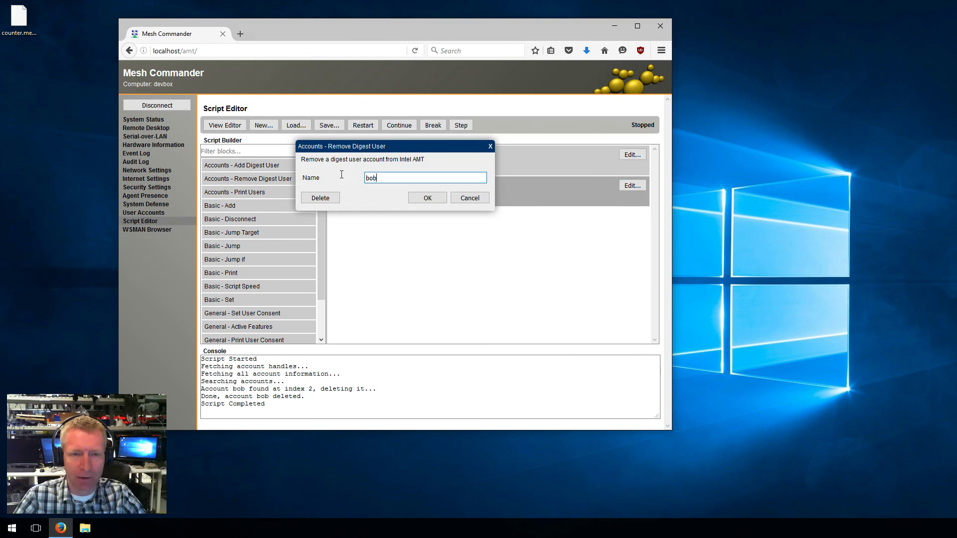
pyautogui.doubleClick(371, 178)
pyautogui.write('joe')
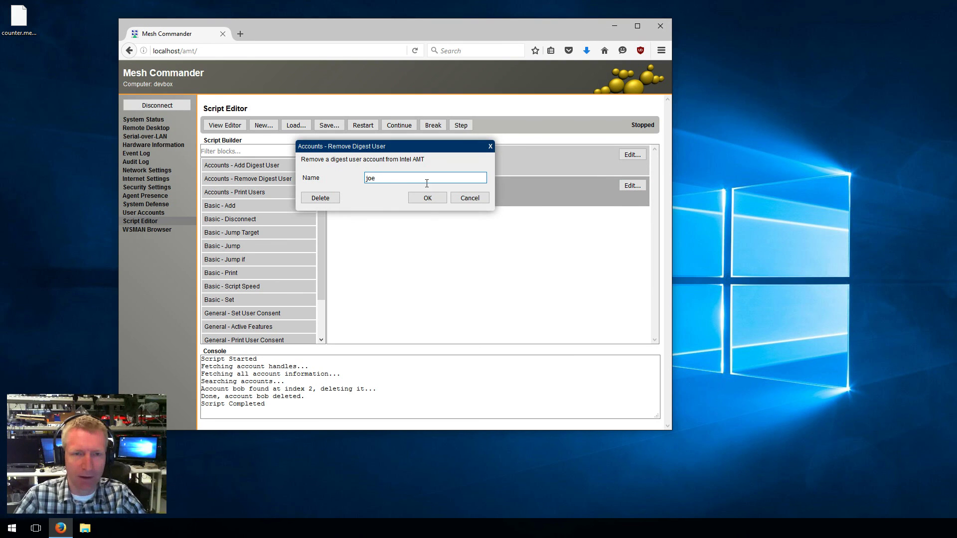
pyautogui.click(427, 198)
pyautogui.click(363, 125)
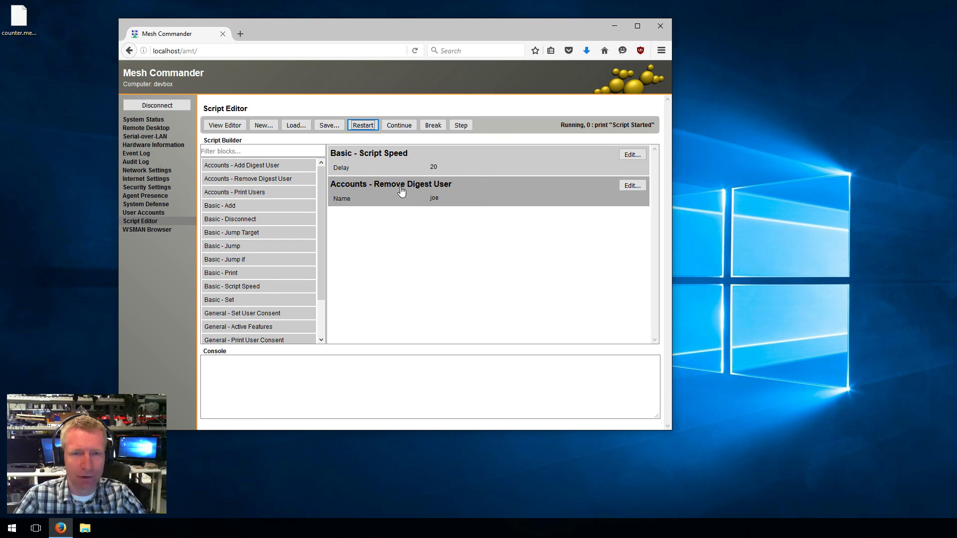
# Run the script to completion, check User Accounts for joe, and return to the Script Editor
pyautogui.click(399, 126)
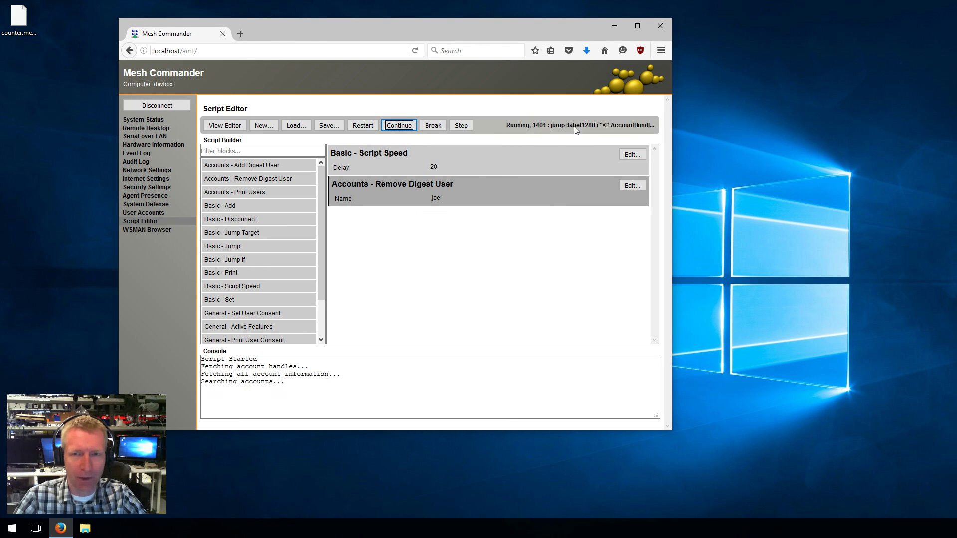
pyautogui.click(143, 213)
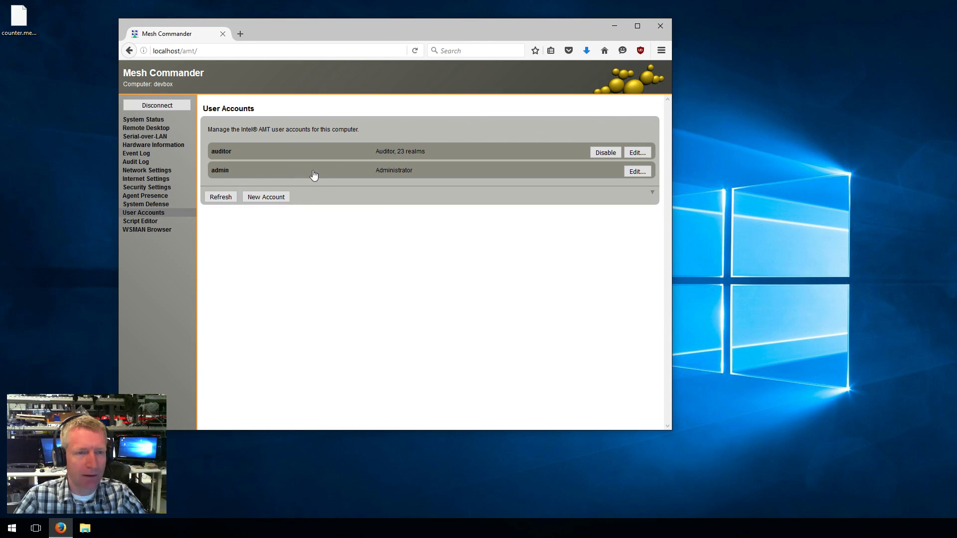
pyautogui.click(146, 232)
pyautogui.click(140, 220)
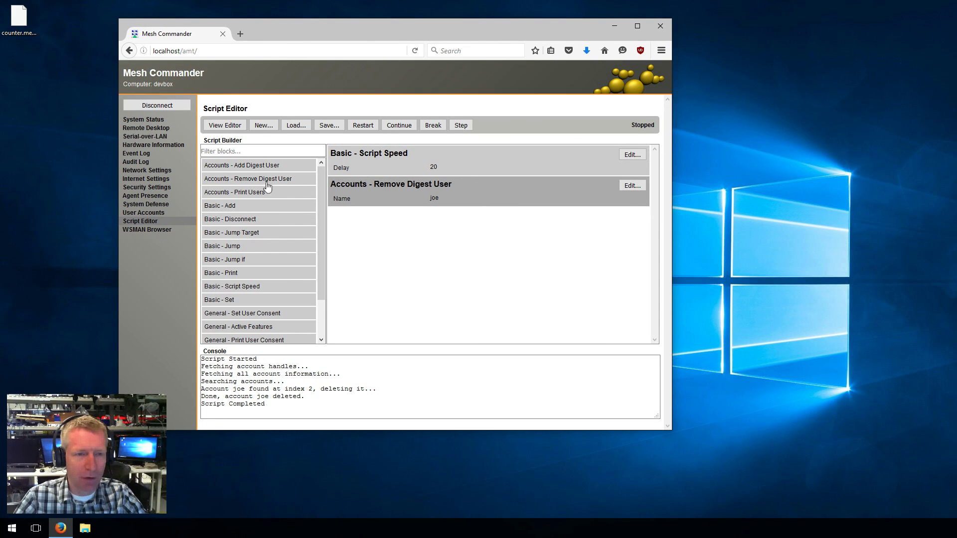
# Add an Active Features block, reviewing its Redirection Port and IDER & SOL settings
pyautogui.moveTo(321, 250); pyautogui.dragTo(461, 253)
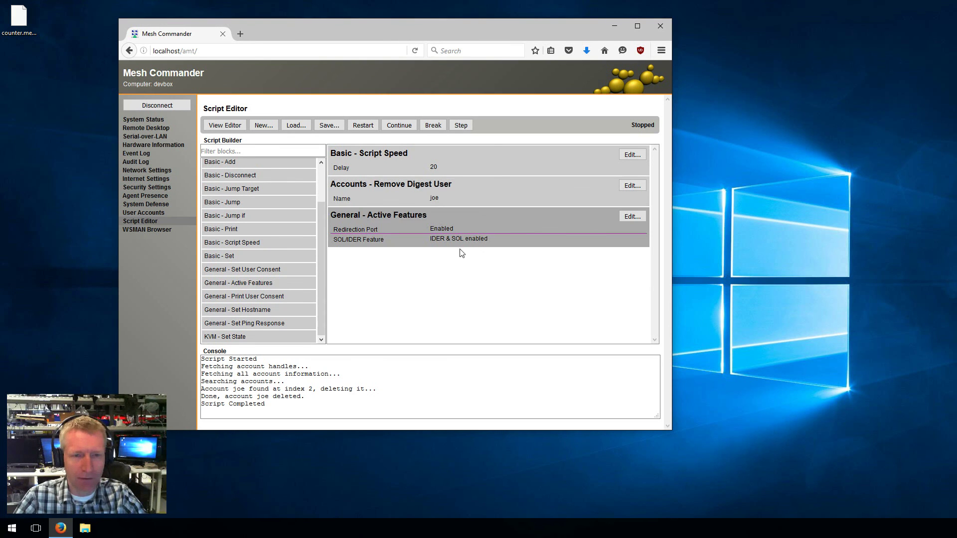
pyautogui.click(632, 216)
pyautogui.click(387, 177)
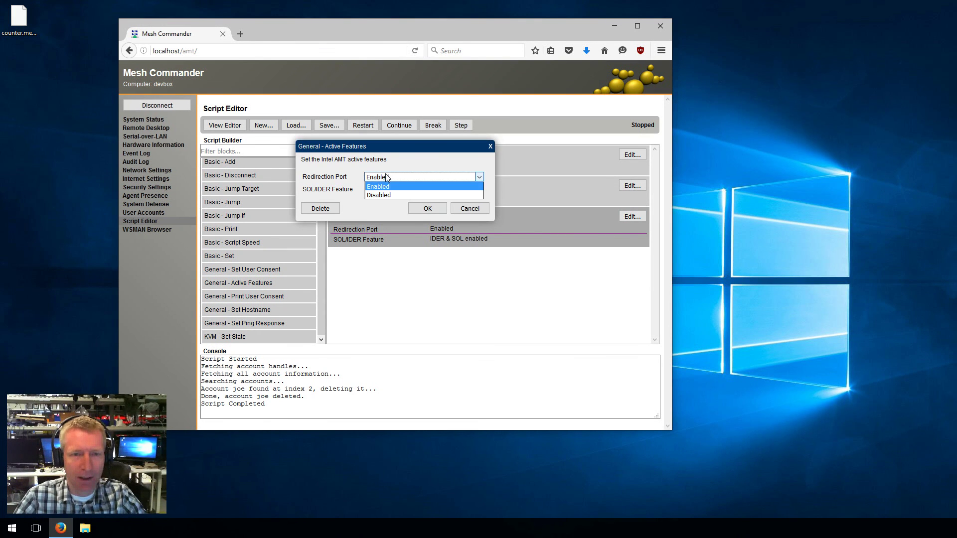
pyautogui.click(377, 186)
pyautogui.click(423, 189)
pyautogui.click(399, 224)
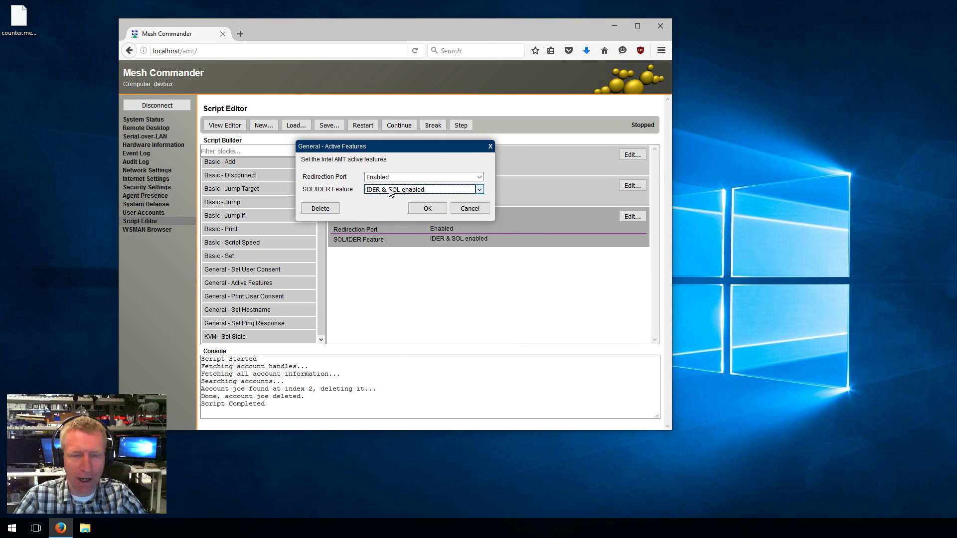
pyautogui.click(469, 208)
# Add KVM Set State and Set Ping Response blocks, keeping ICMP and RMCP ping enabled
pyautogui.moveTo(309, 334); pyautogui.dragTo(497, 269)
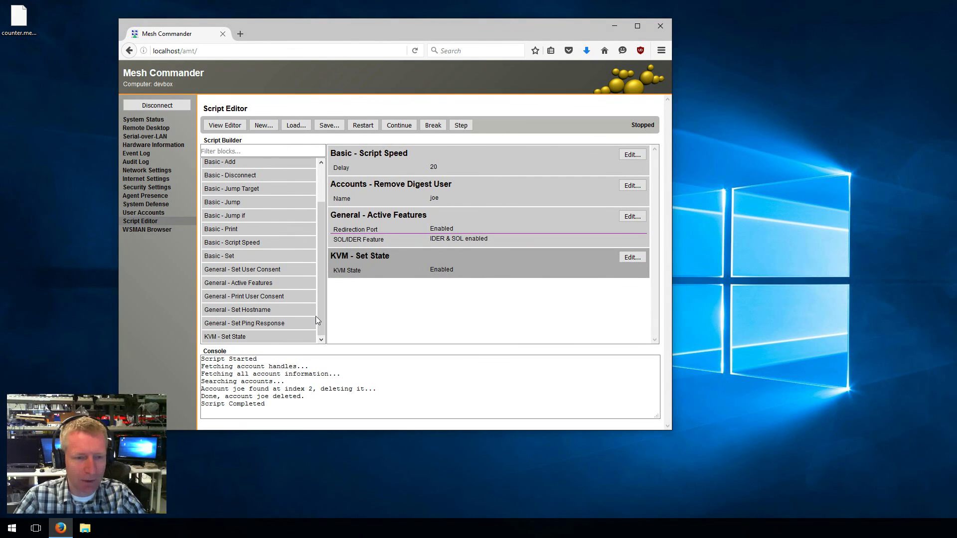
pyautogui.moveTo(281, 326); pyautogui.dragTo(405, 322)
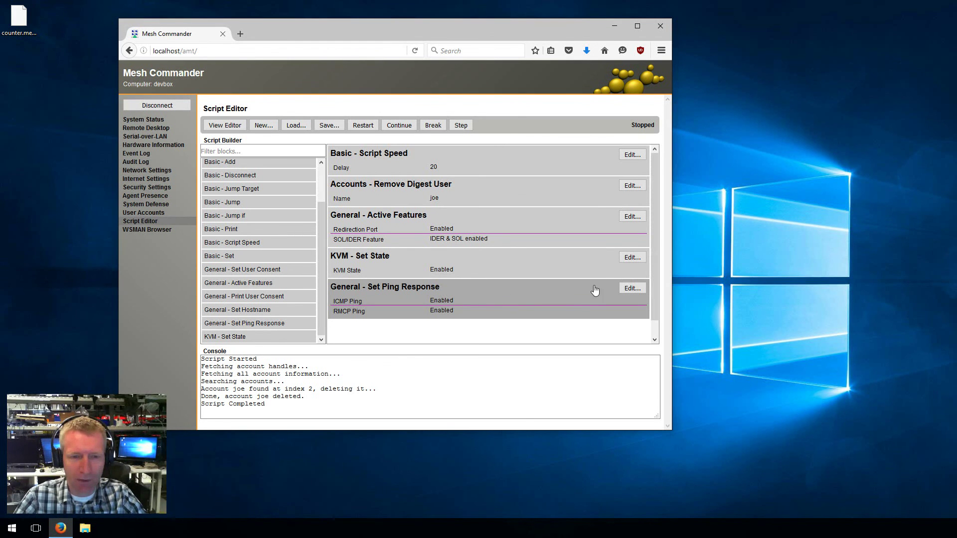
pyautogui.click(632, 288)
pyautogui.click(415, 176)
pyautogui.click(415, 178)
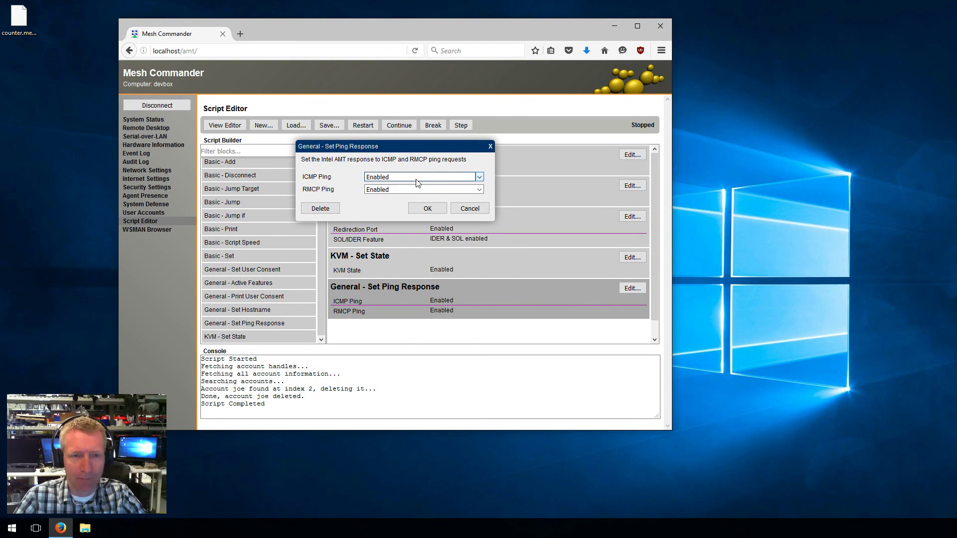
pyautogui.click(414, 189)
pyautogui.click(413, 191)
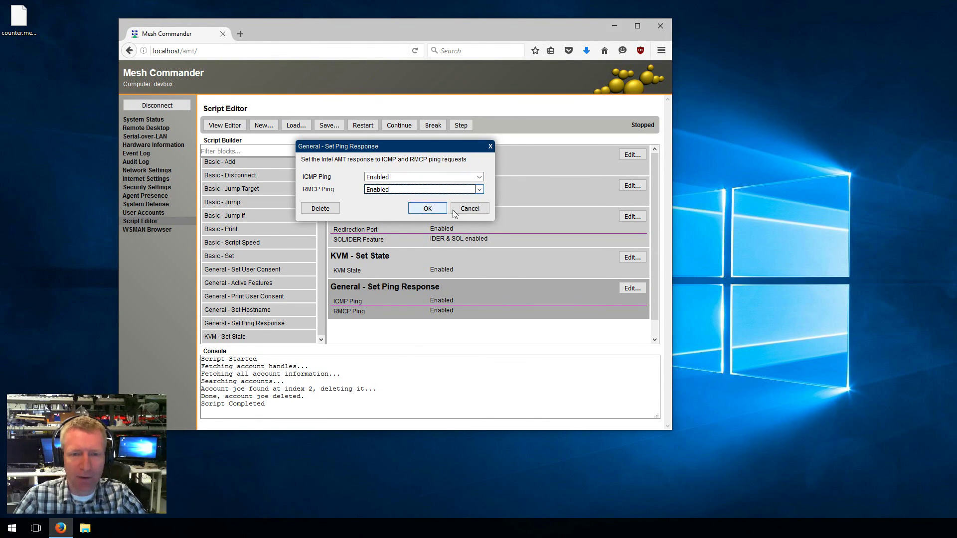
pyautogui.click(427, 208)
# Add a Set Hostname block at the end and review its settings unchanged
pyautogui.moveTo(283, 309); pyautogui.dragTo(413, 334)
pyautogui.click(655, 300)
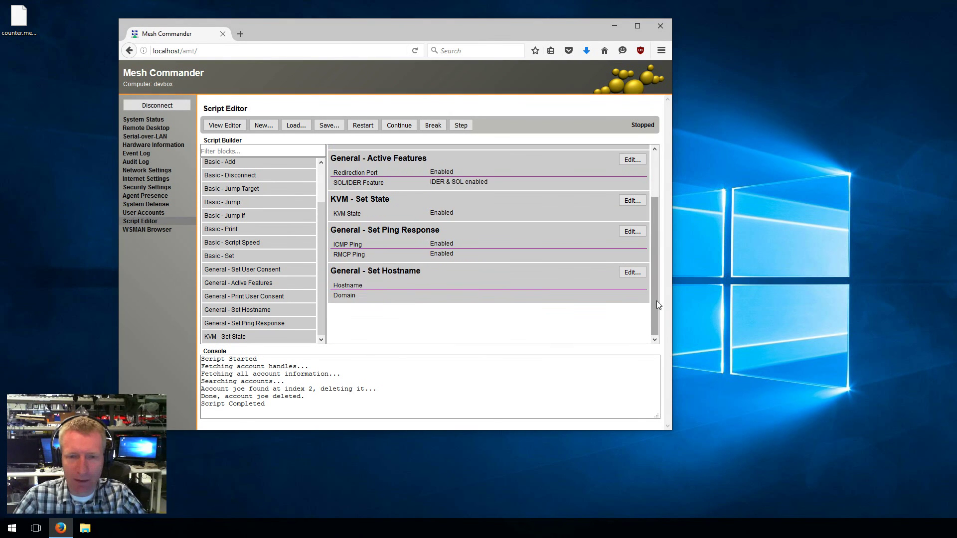
pyautogui.click(632, 272)
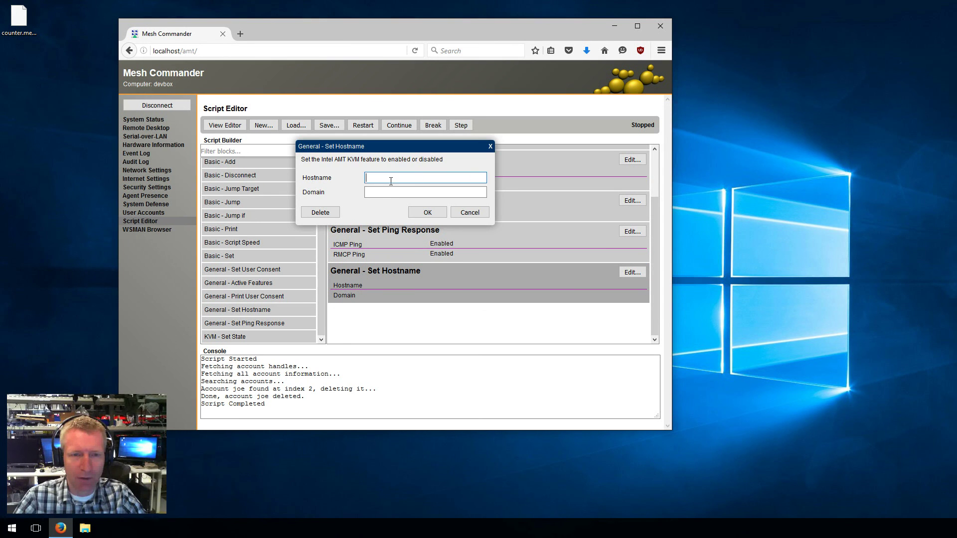
pyautogui.click(404, 193)
pyautogui.click(469, 212)
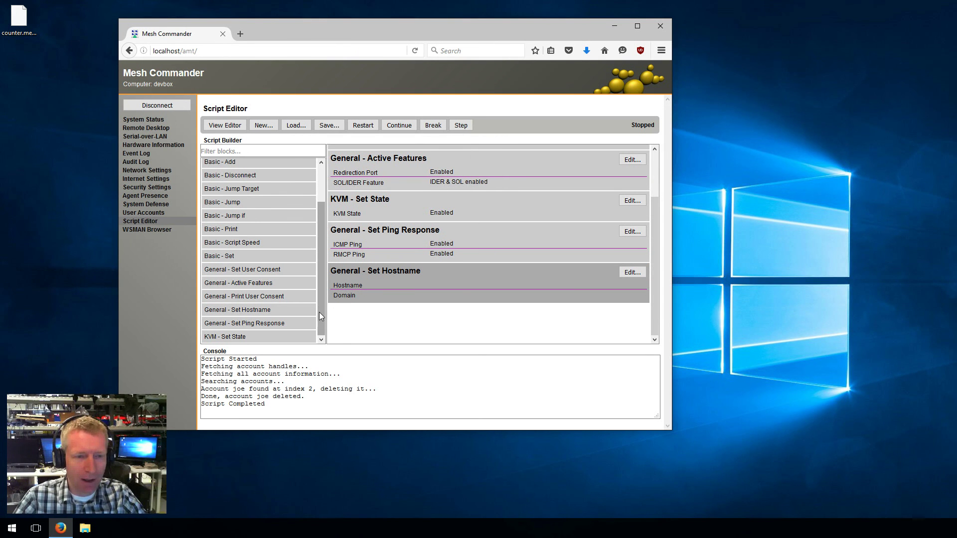
pyautogui.moveTo(319, 312); pyautogui.dragTo(312, 227)
# Delete the Set Hostname, KVM Set State and Active Features blocks, keeping Set Ping Response
pyautogui.rightClick(418, 276)
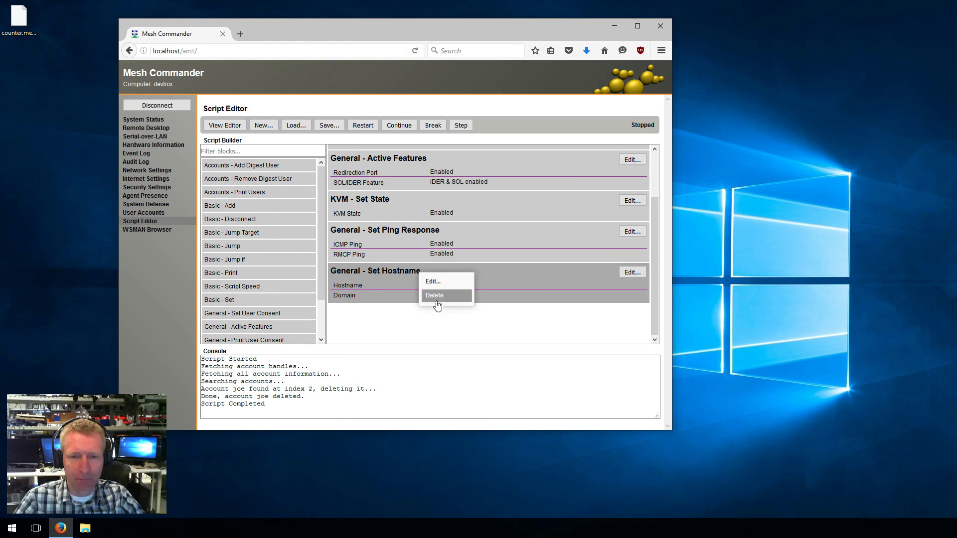
pyautogui.click(438, 302)
pyautogui.rightClick(420, 249)
pyautogui.click(439, 270)
pyautogui.rightClick(423, 226)
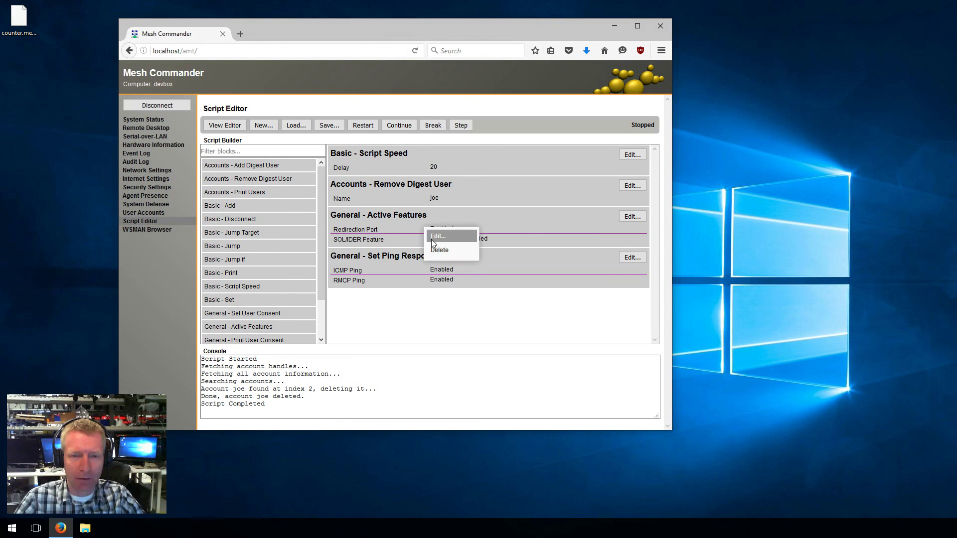
pyautogui.click(432, 246)
pyautogui.rightClick(427, 233)
pyautogui.click(406, 279)
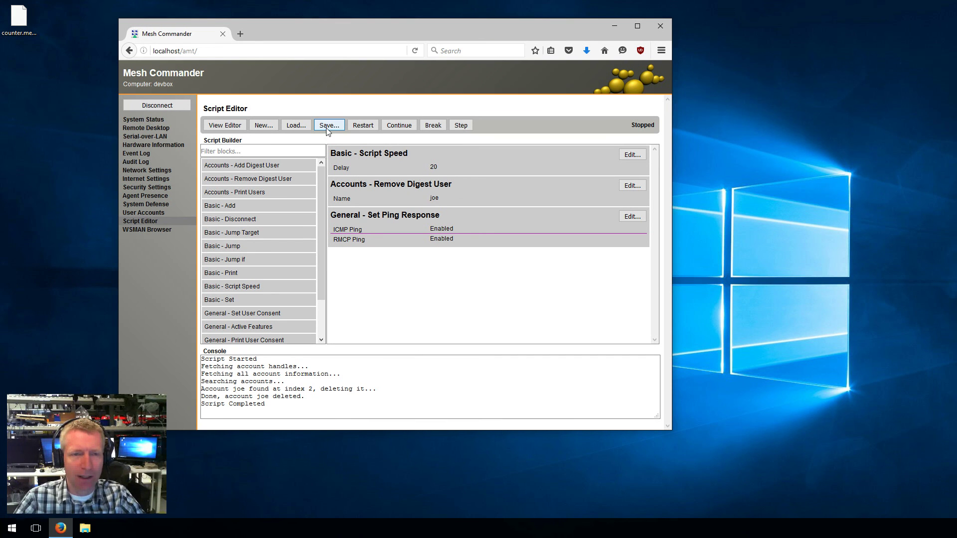
# Disconnect from the current computer, connect to AmtMachine7, and return to the Script Editor
pyautogui.click(144, 119)
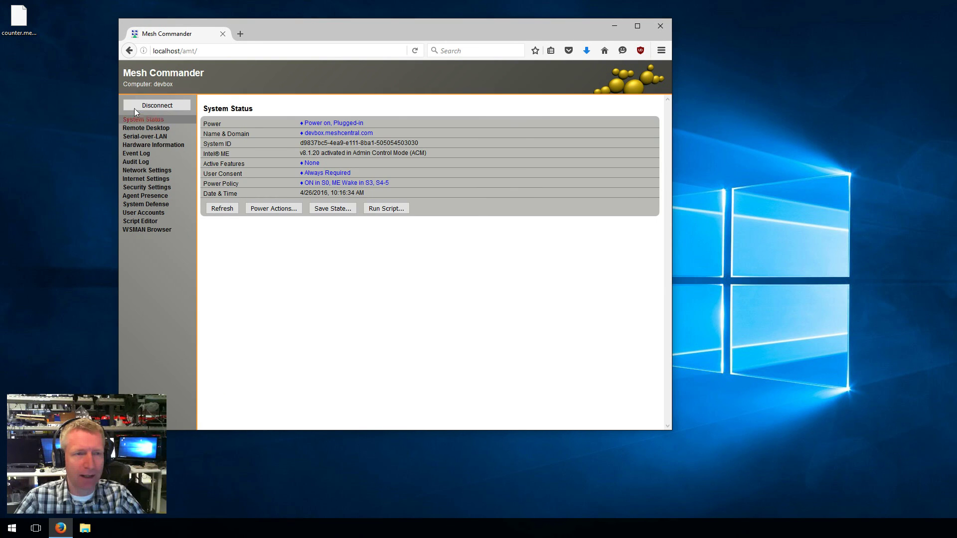
pyautogui.click(140, 106)
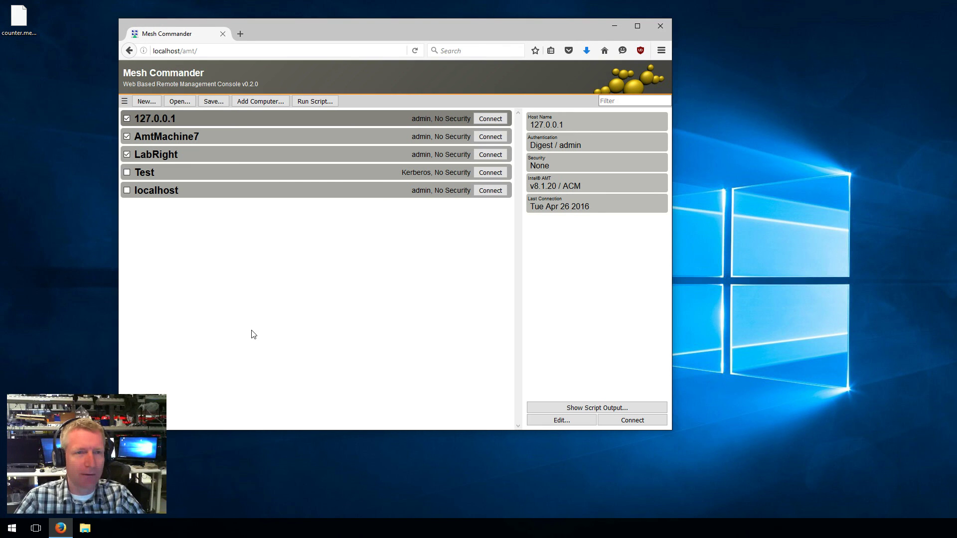
pyautogui.click(490, 136)
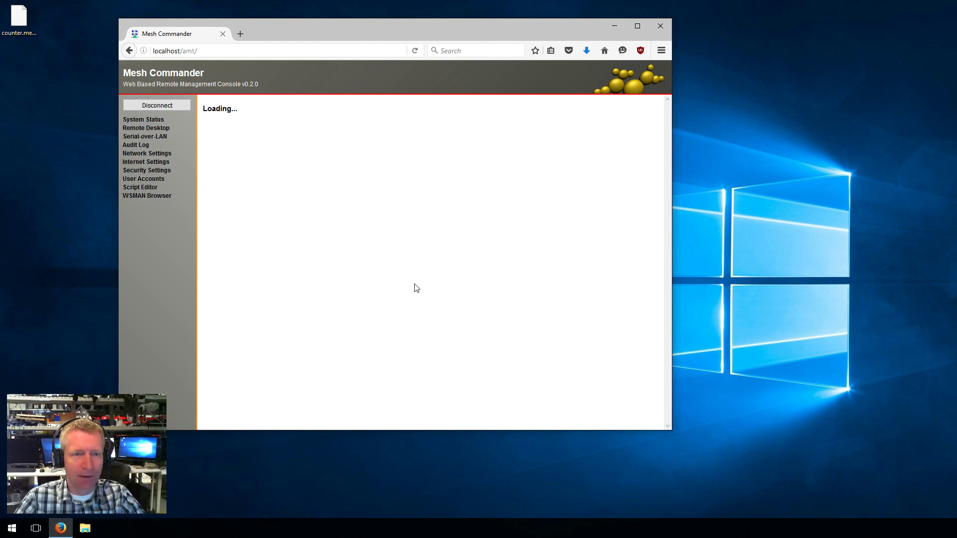
pyautogui.click(153, 188)
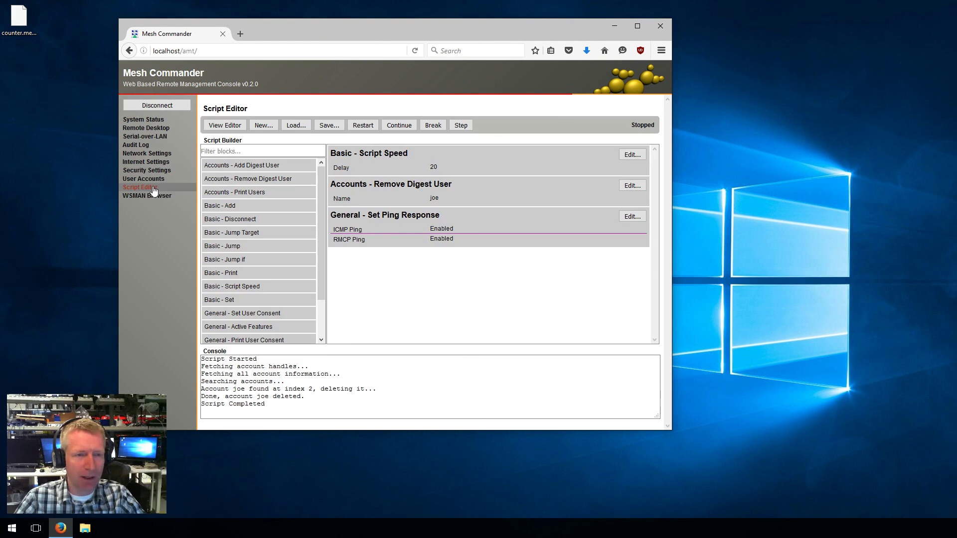